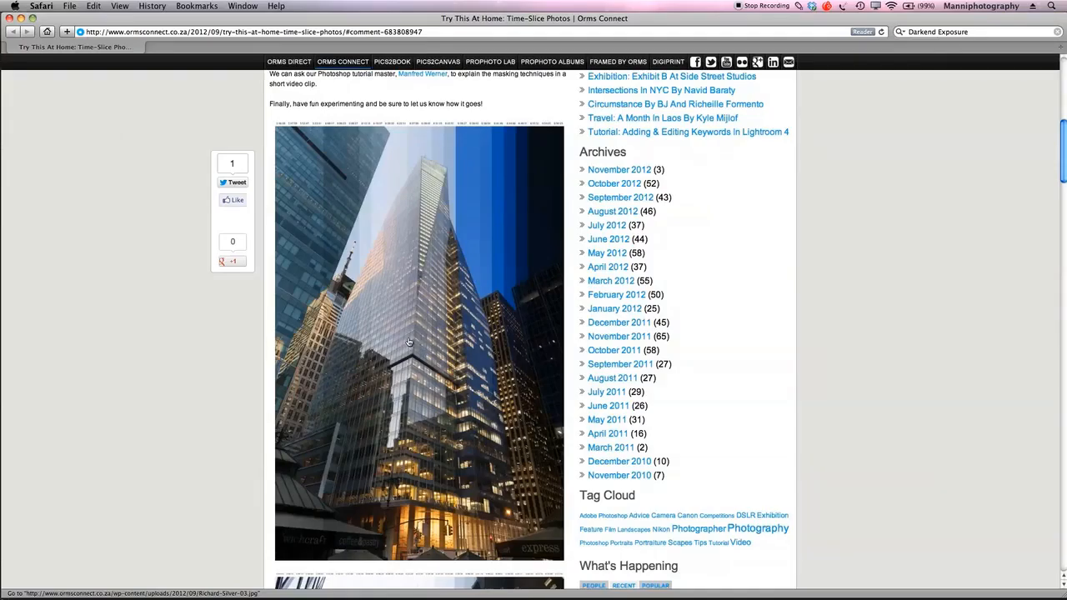
{"action": "left_click", "coordinate": [408, 342]}
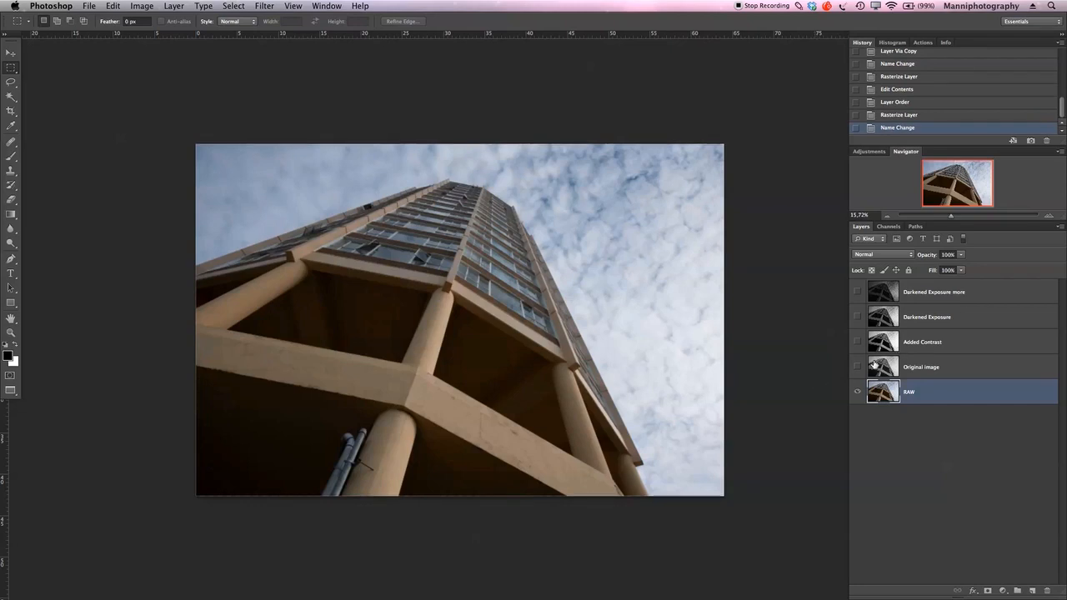
Preview the Original image, Added Contrast, Darkened Exposure and Darkened Exposure more layers over RAW, and hide all four again
{"action": "left_click", "coordinate": [937, 376]}
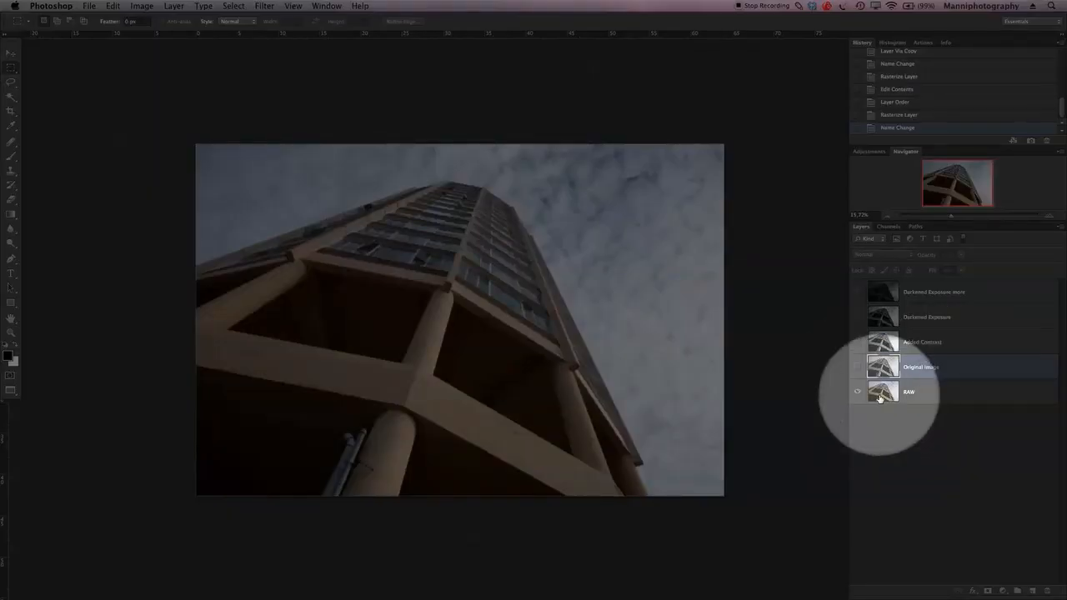
{"action": "left_click", "coordinate": [859, 368]}
{"action": "left_click", "coordinate": [858, 368]}
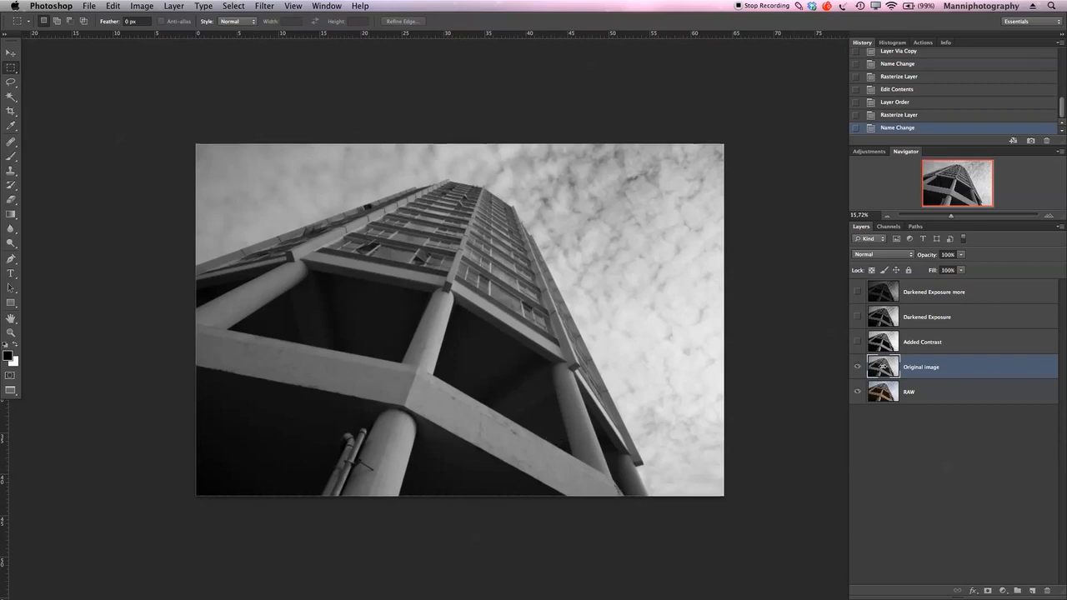
{"action": "left_click", "coordinate": [868, 342]}
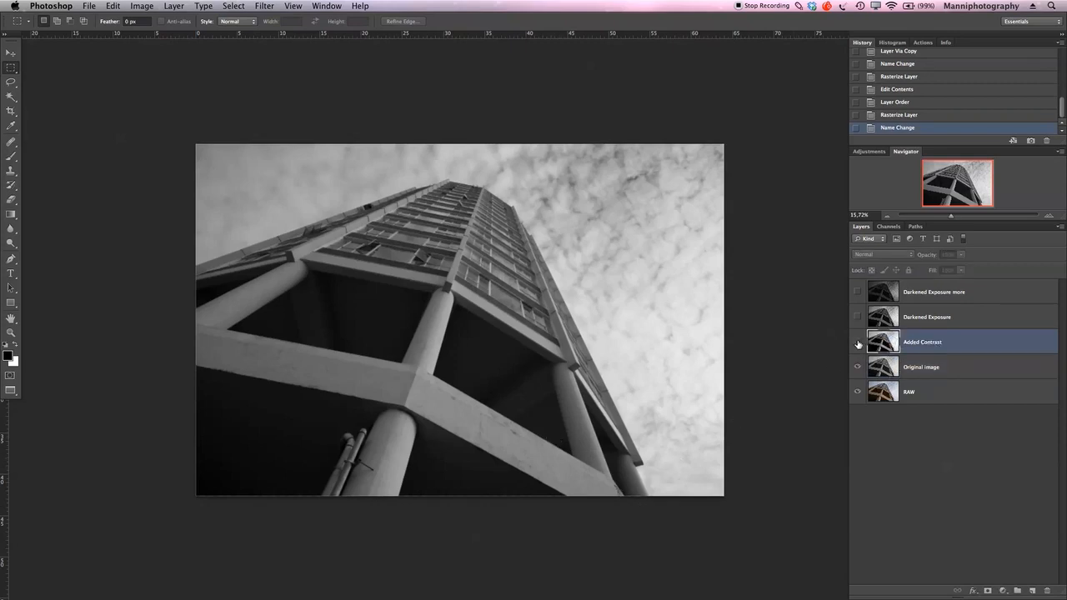
{"action": "left_click", "coordinate": [858, 343]}
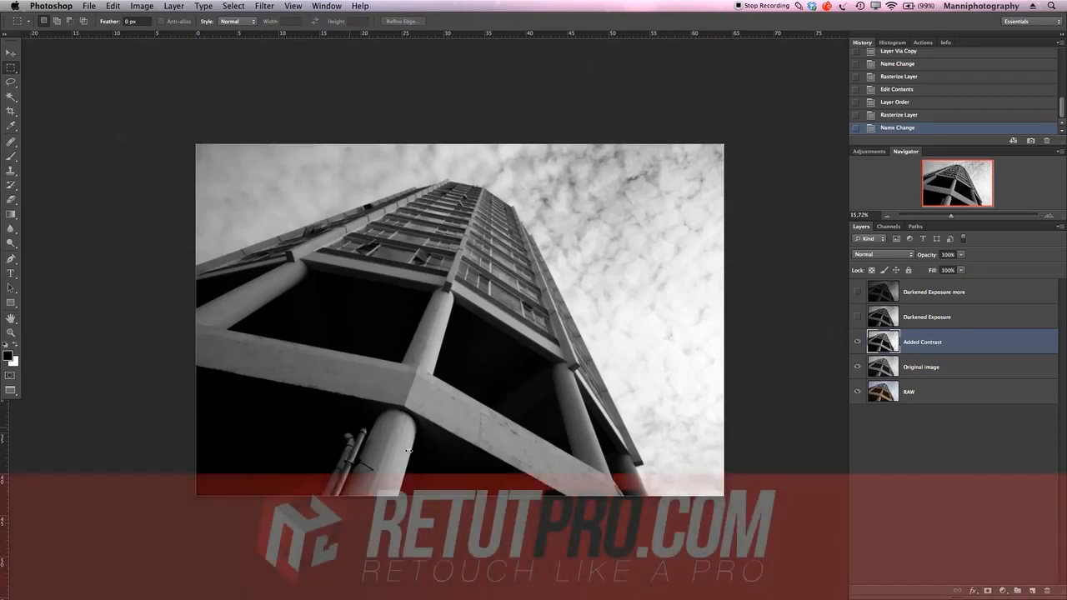
{"action": "left_click", "coordinate": [858, 317]}
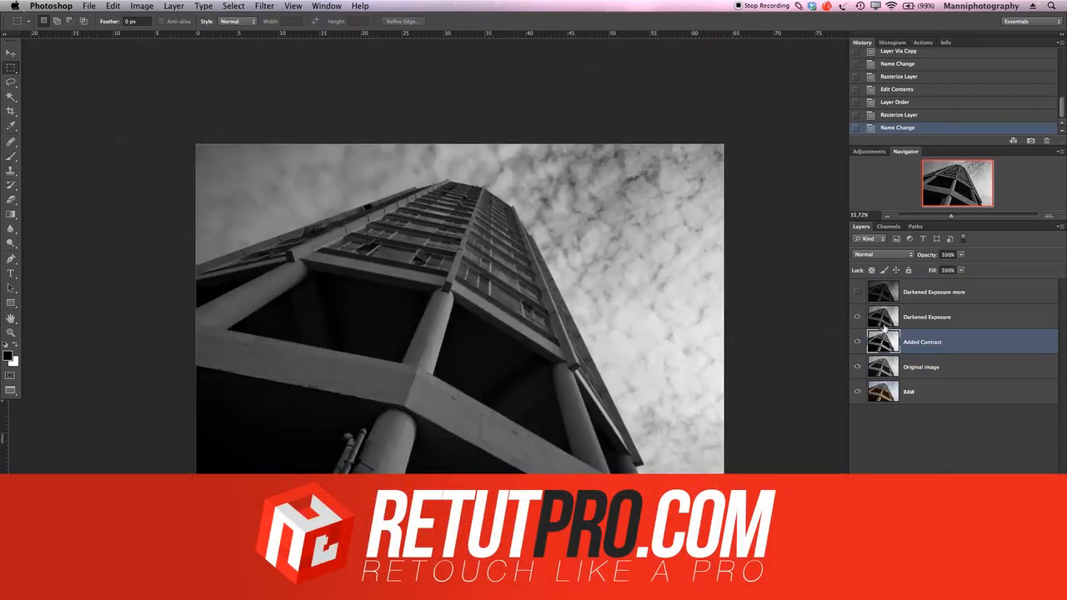
{"action": "left_click", "coordinate": [859, 292]}
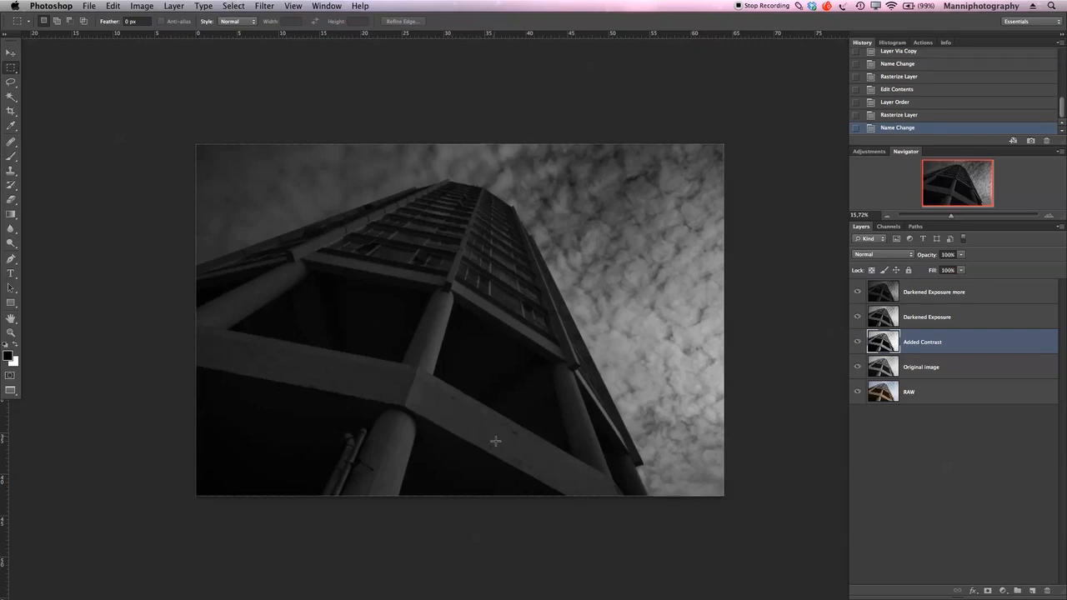
{"action": "left_click_drag", "start_coordinate": [859, 295], "coordinate": [859, 366]}
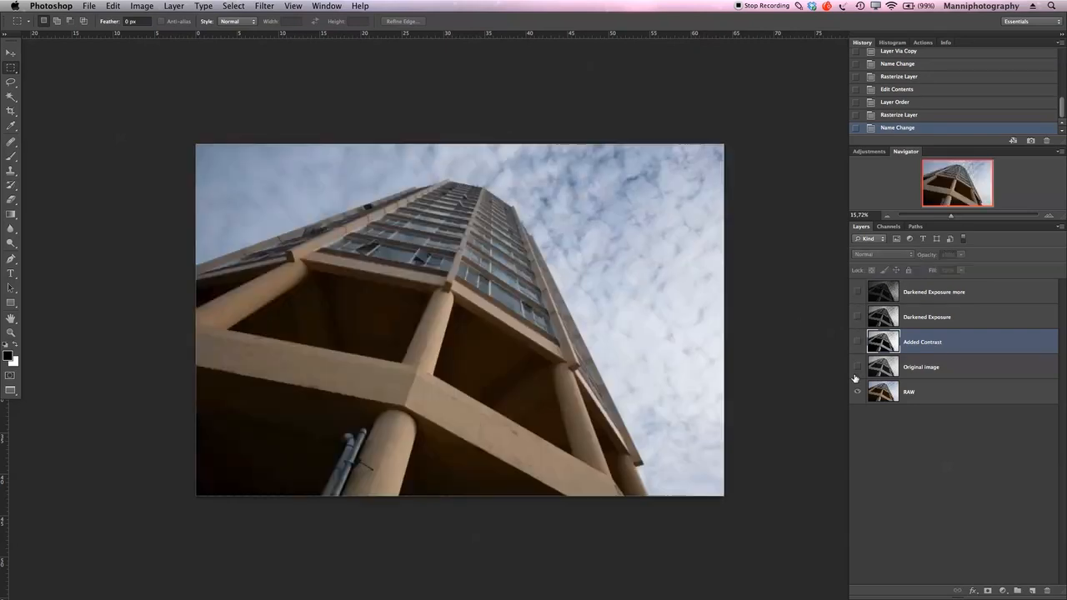
Show the Original image layer in place of RAW and add a black, hide-all layer mask to it
{"action": "left_click", "coordinate": [925, 388]}
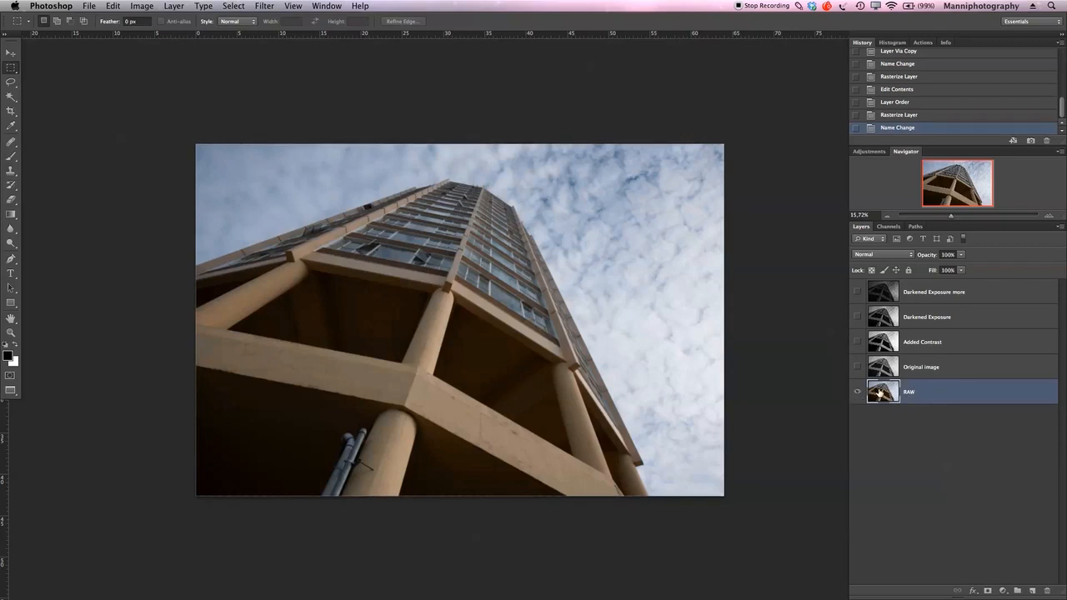
{"action": "left_click", "coordinate": [857, 392]}
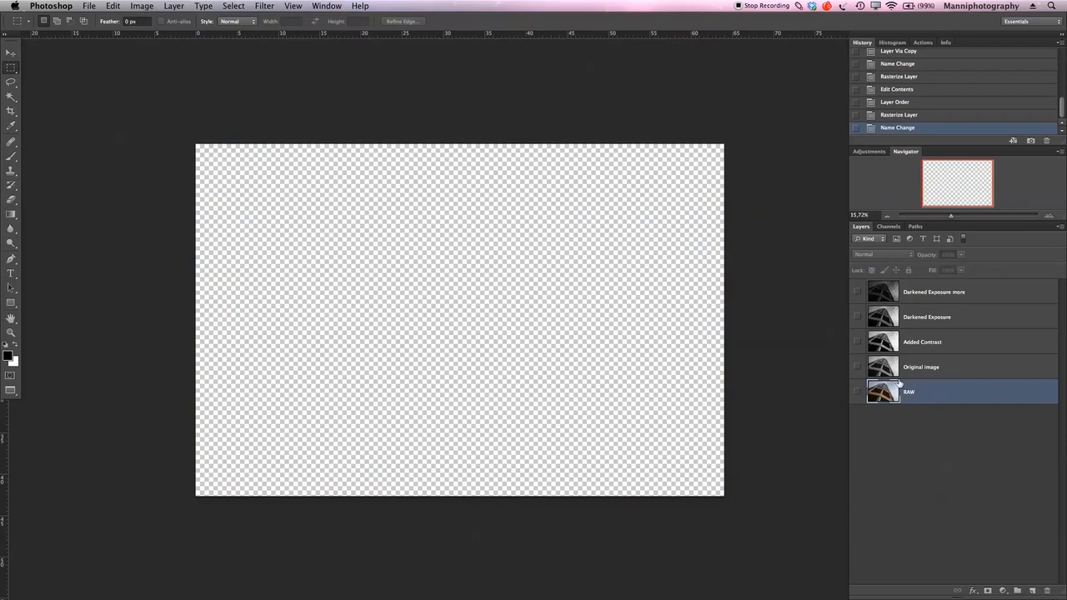
{"action": "left_click", "coordinate": [858, 367]}
{"action": "left_click", "coordinate": [975, 365]}
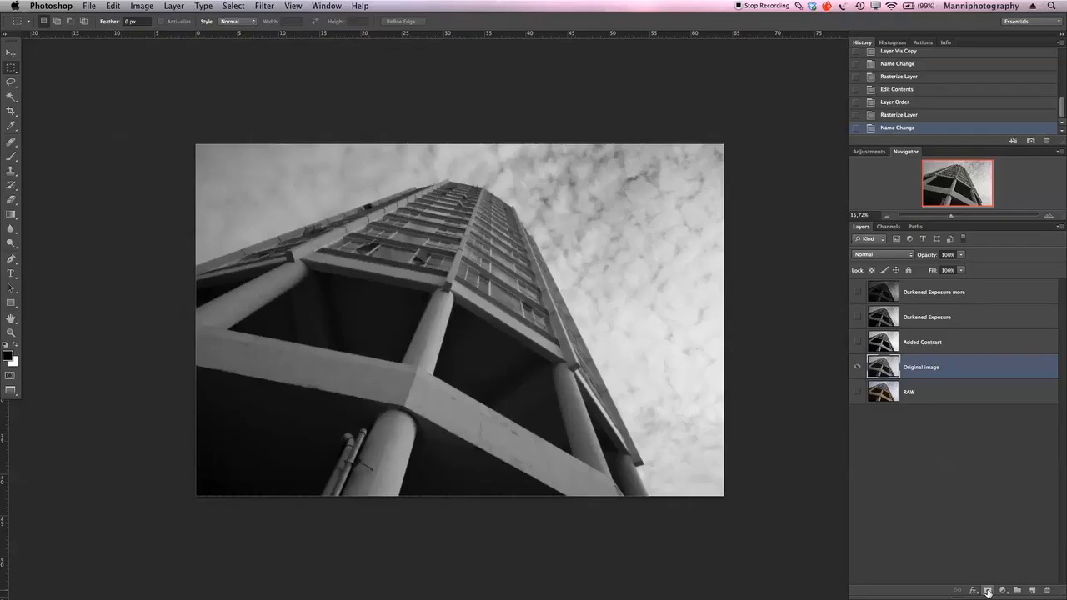
{"action": "left_click", "coordinate": [988, 592], "text": "alt"}
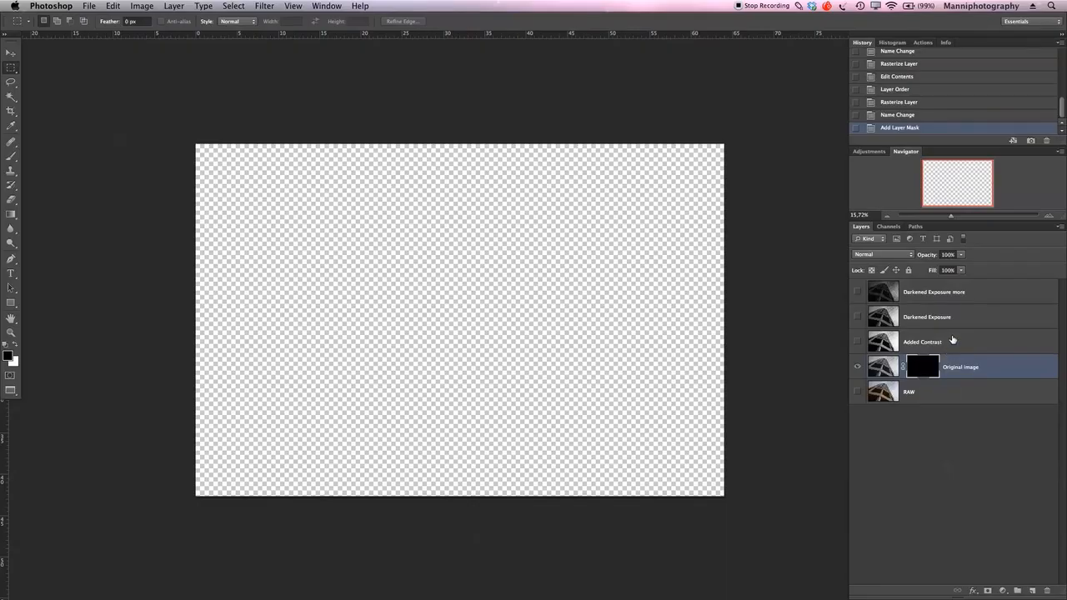
Show the three layers above Original image and add a black, hide-all layer mask to Added Contrast
{"action": "left_click", "coordinate": [953, 340]}
{"action": "left_click_drag", "start_coordinate": [858, 342], "coordinate": [858, 299]}
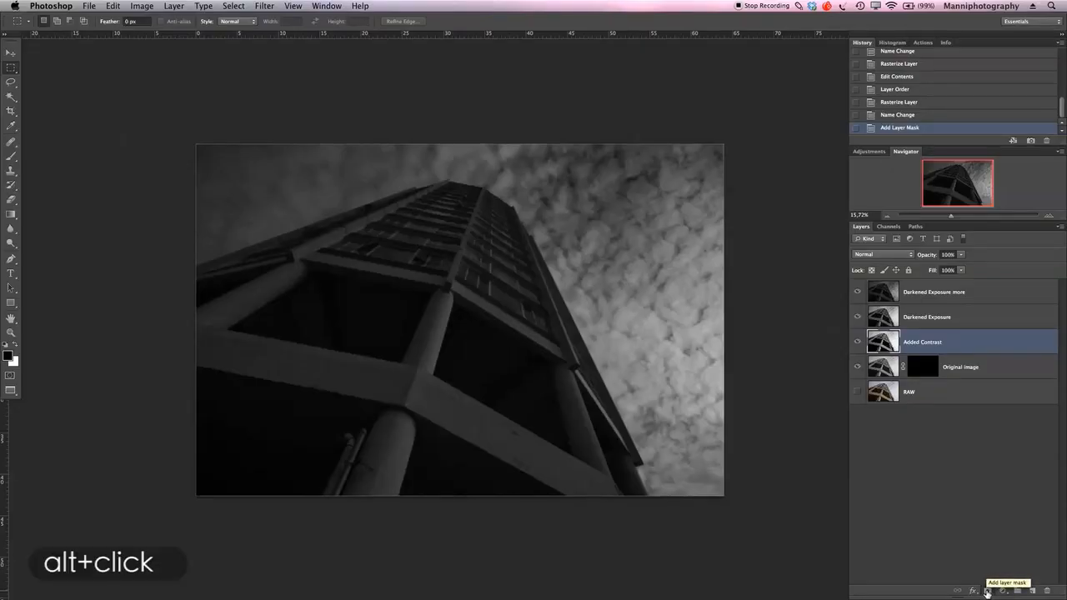
{"action": "left_click", "coordinate": [988, 591], "text": "alt"}
Add black, hide-all layer masks to the Darkened Exposure and Darkened Exposure more layers
{"action": "left_click", "coordinate": [964, 318]}
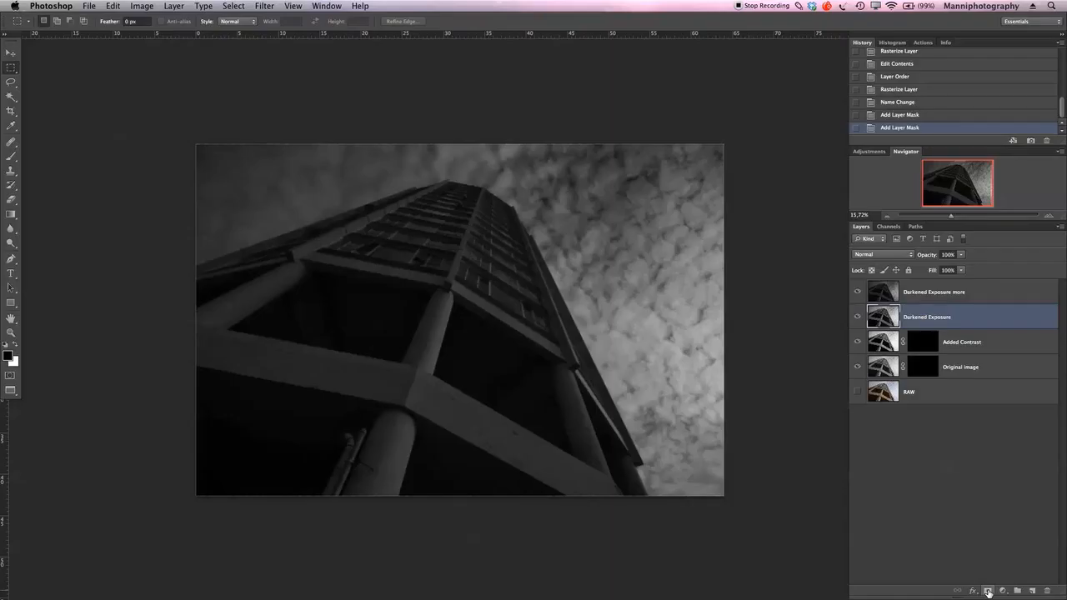
{"action": "left_click", "coordinate": [988, 591], "text": "alt"}
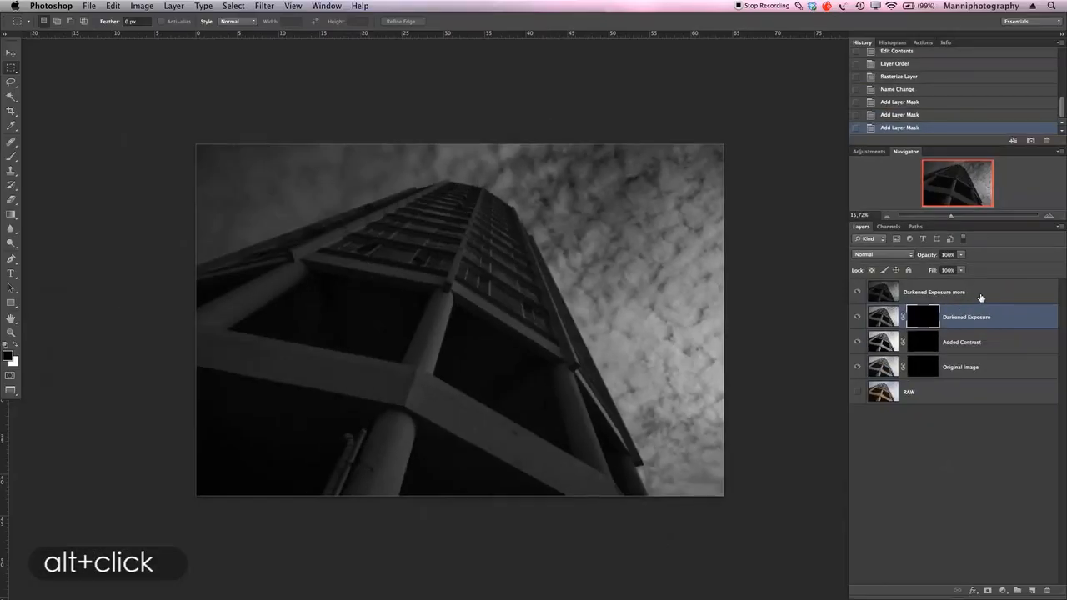
{"action": "left_click", "coordinate": [947, 293]}
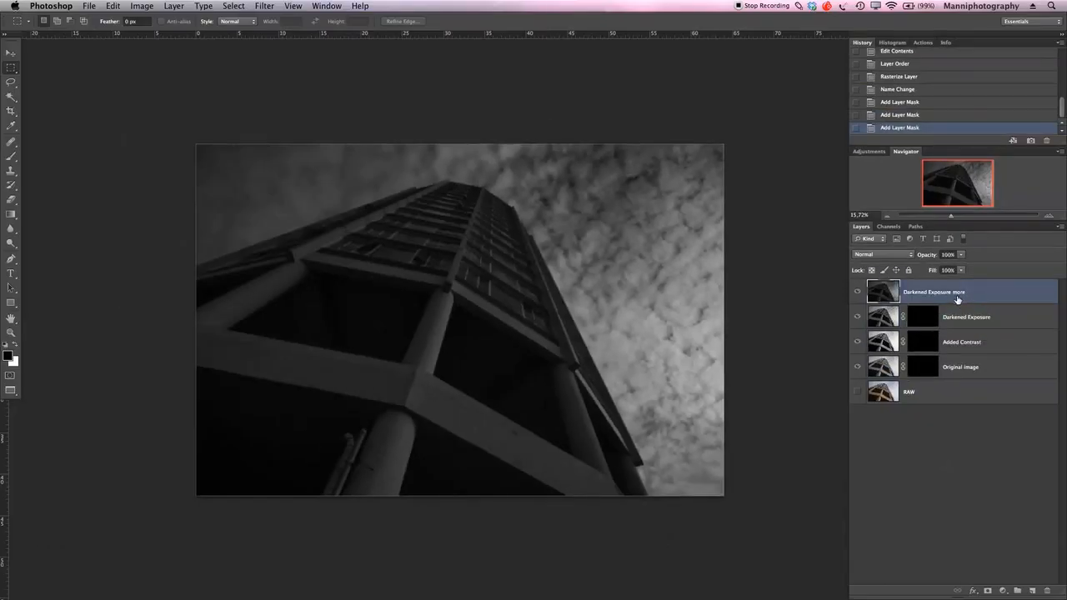
{"action": "left_click", "coordinate": [989, 592], "text": "alt"}
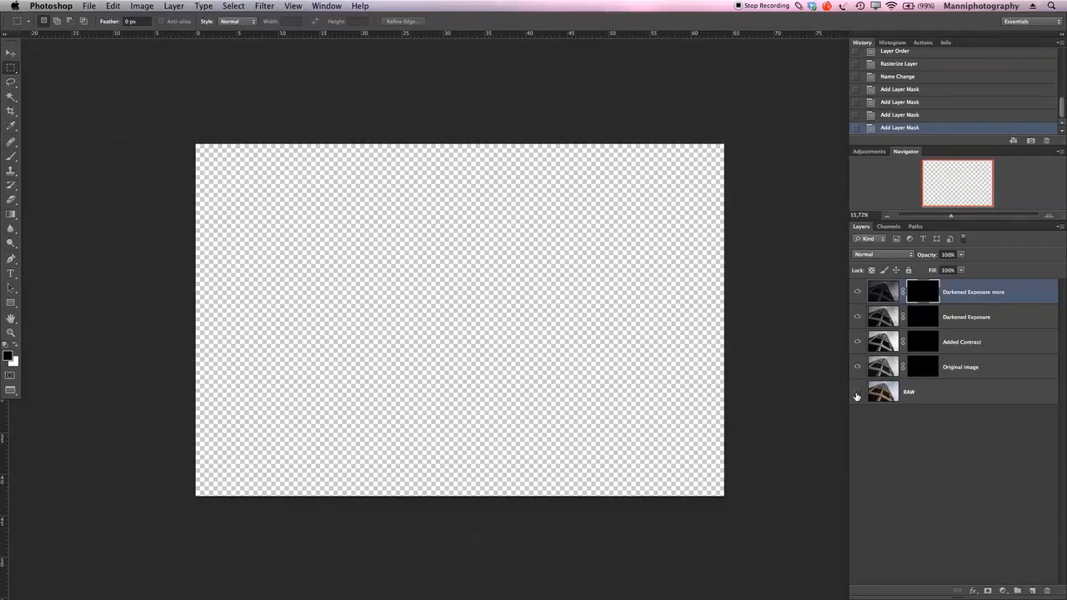
Show the RAW layer beneath the four masked layers
{"action": "left_click", "coordinate": [857, 394]}
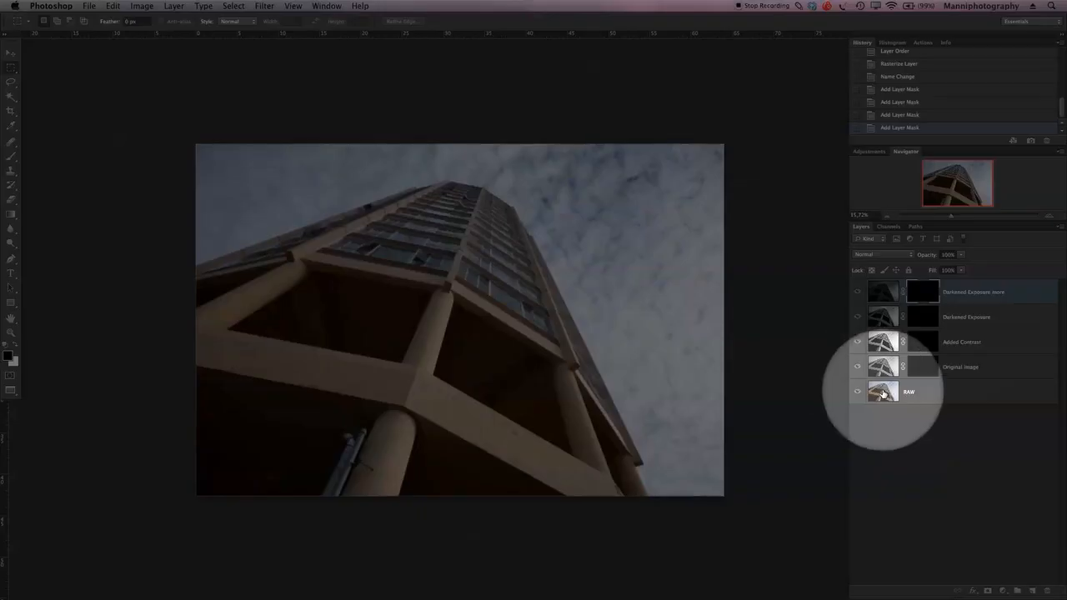
{"action": "left_click", "coordinate": [857, 392]}
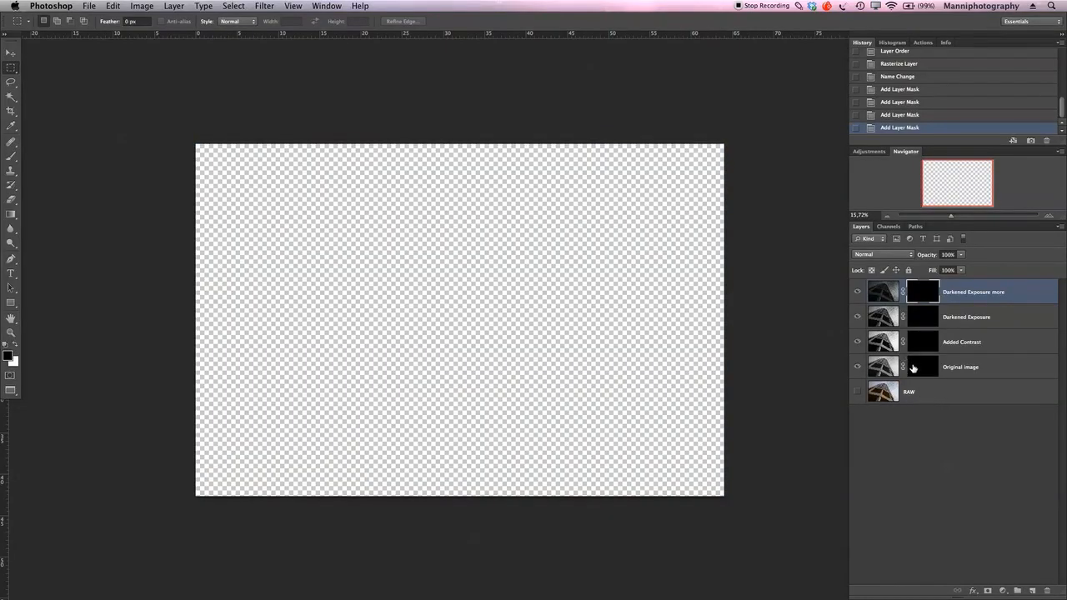
{"action": "left_click", "coordinate": [858, 392]}
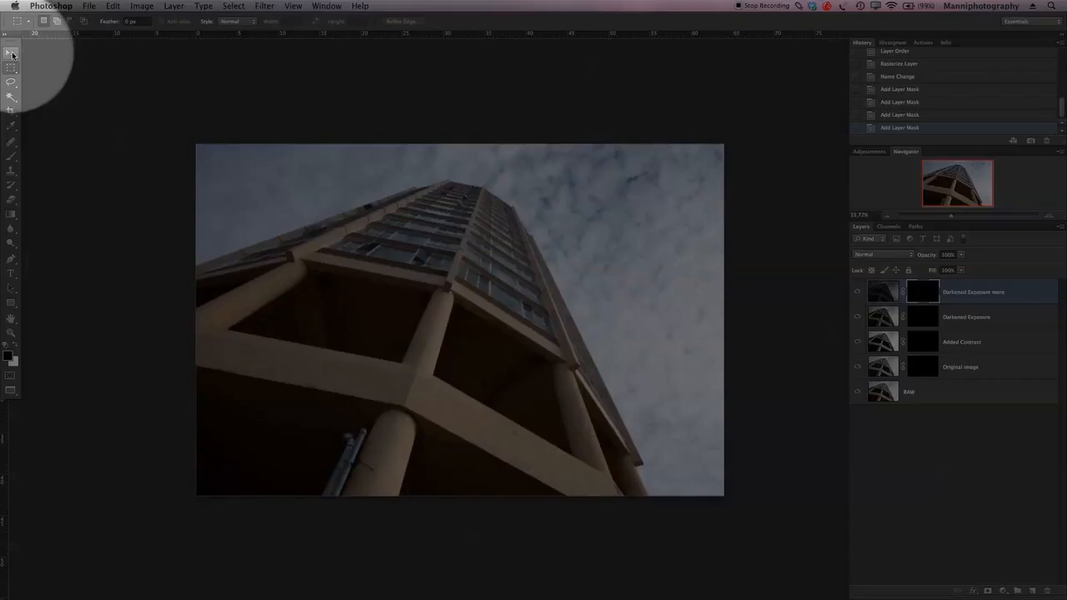
Place vertical guides every 5 cm across the image, from 5 cm to 60 cm
{"action": "left_click", "coordinate": [10, 53]}
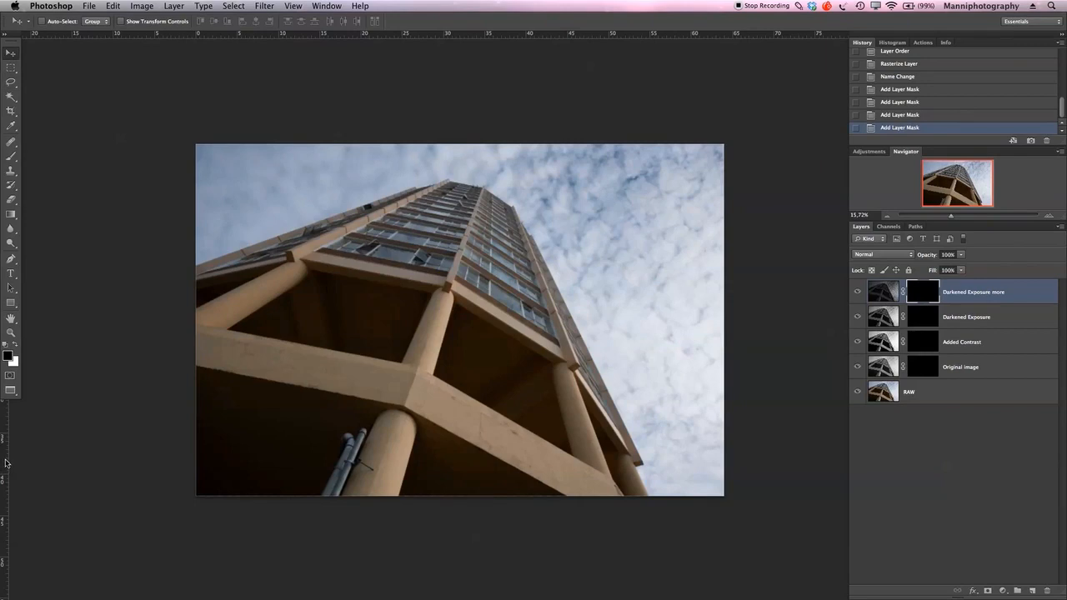
{"action": "left_click_drag", "start_coordinate": [6, 464], "coordinate": [239, 324]}
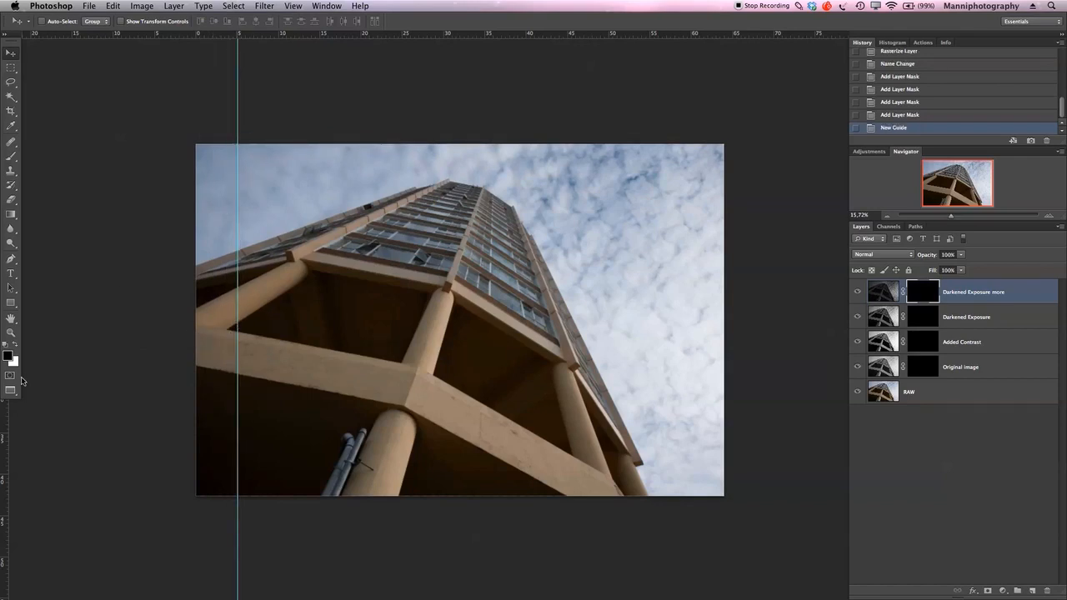
{"action": "left_click_drag", "start_coordinate": [3, 417], "coordinate": [279, 122]}
{"action": "left_click_drag", "start_coordinate": [6, 460], "coordinate": [320, 379]}
{"action": "left_click_drag", "start_coordinate": [2, 494], "coordinate": [361, 431]}
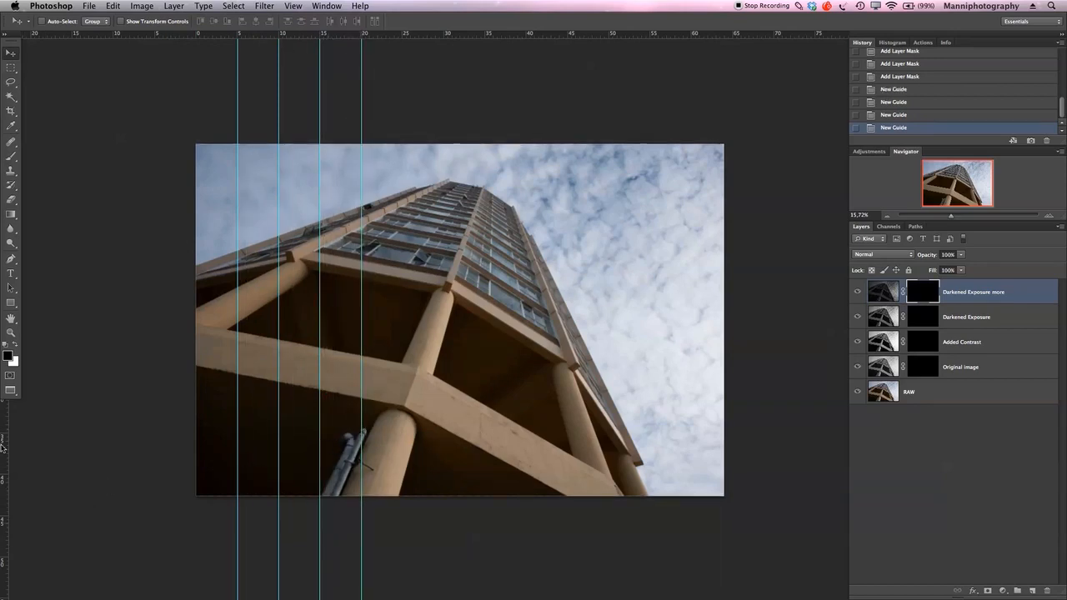
{"action": "left_click_drag", "start_coordinate": [6, 427], "coordinate": [402, 322]}
{"action": "left_click_drag", "start_coordinate": [10, 491], "coordinate": [275, 479]}
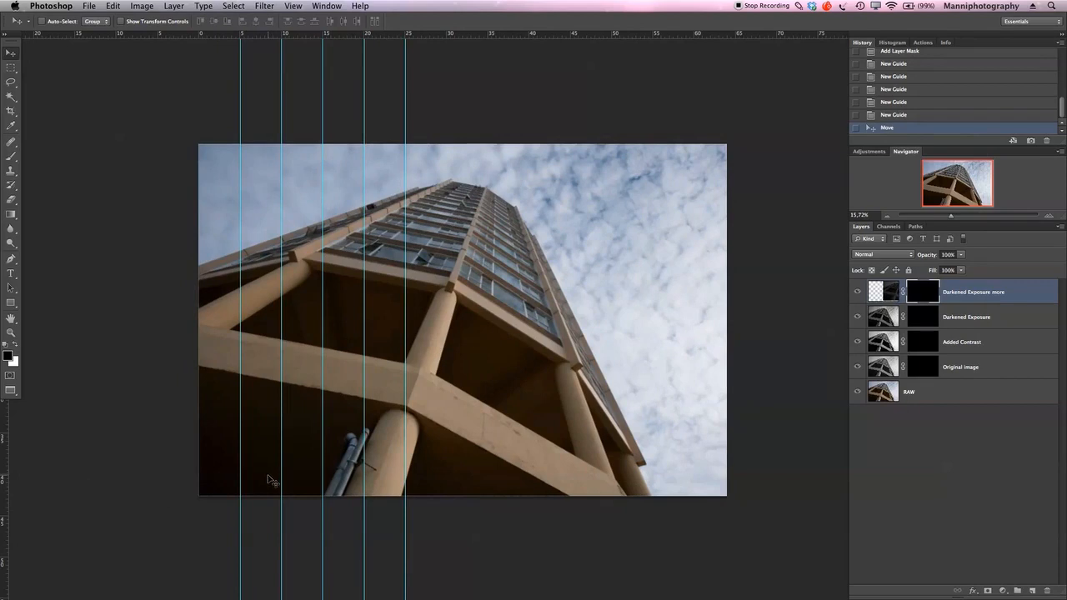
{"action": "key", "text": "ctrl+z"}
{"action": "left_click_drag", "start_coordinate": [12, 454], "coordinate": [452, 333]}
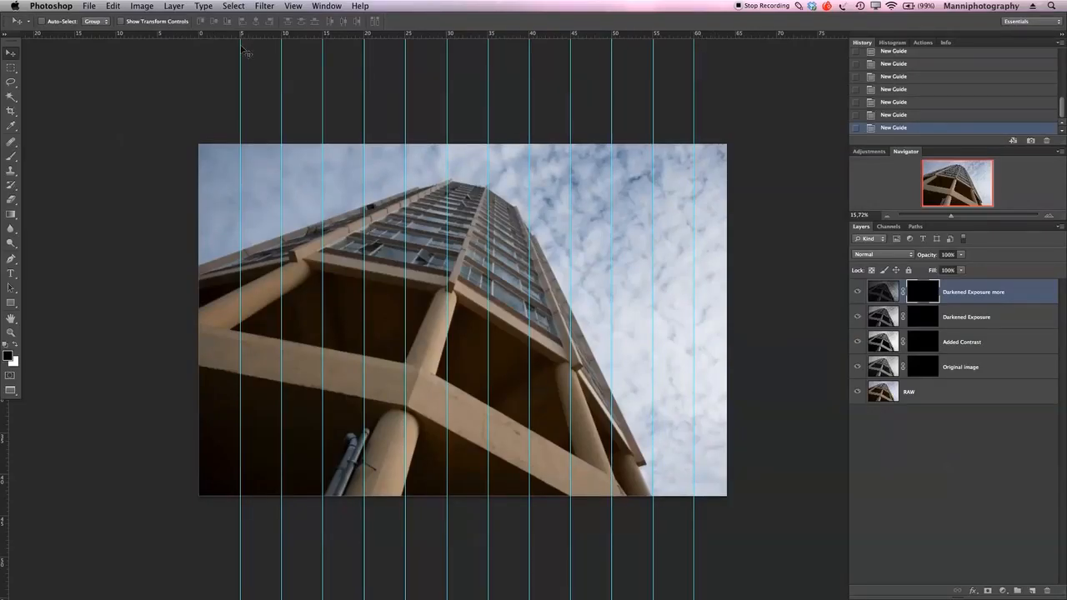
{"action": "left_click", "coordinate": [240, 45]}
Select the full-height strip from the image's left edge to the 5 cm guide and clear it to white on the Original image mask
{"action": "left_click", "coordinate": [923, 376]}
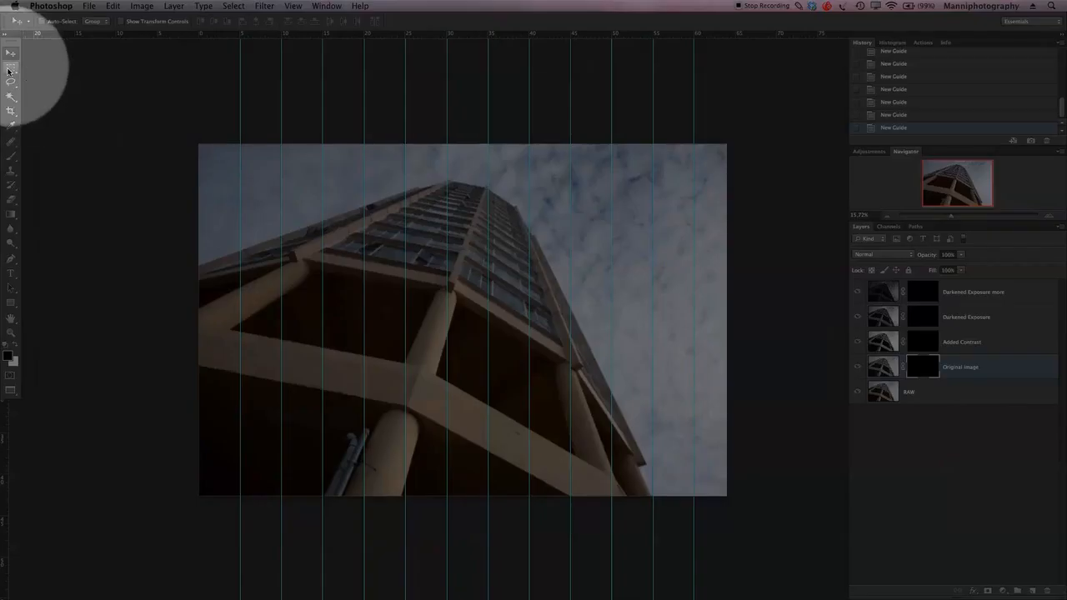
{"action": "left_click", "coordinate": [11, 67]}
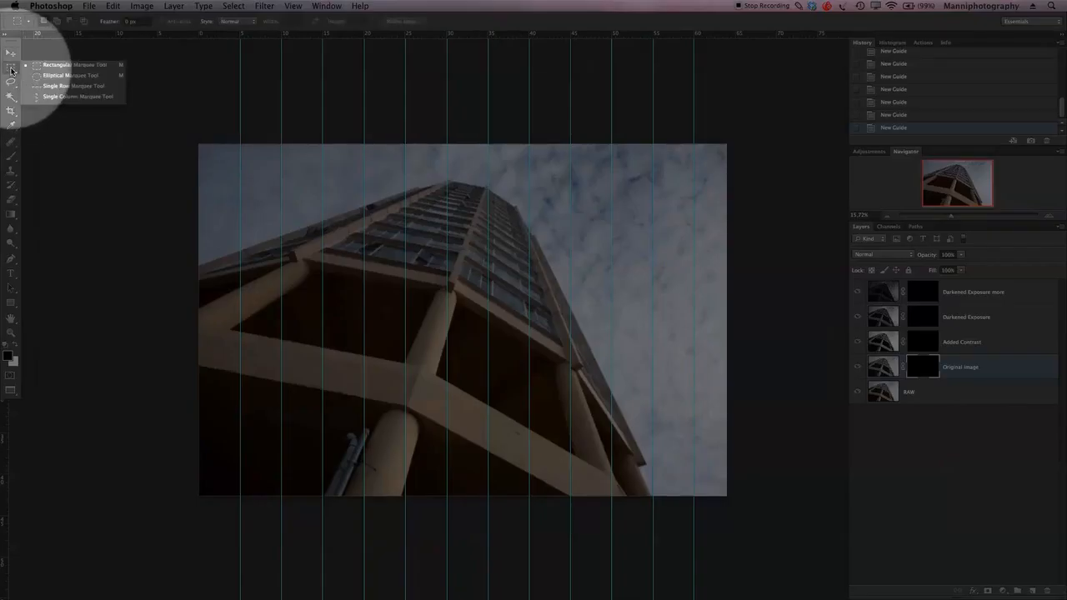
{"action": "left_click", "coordinate": [58, 65]}
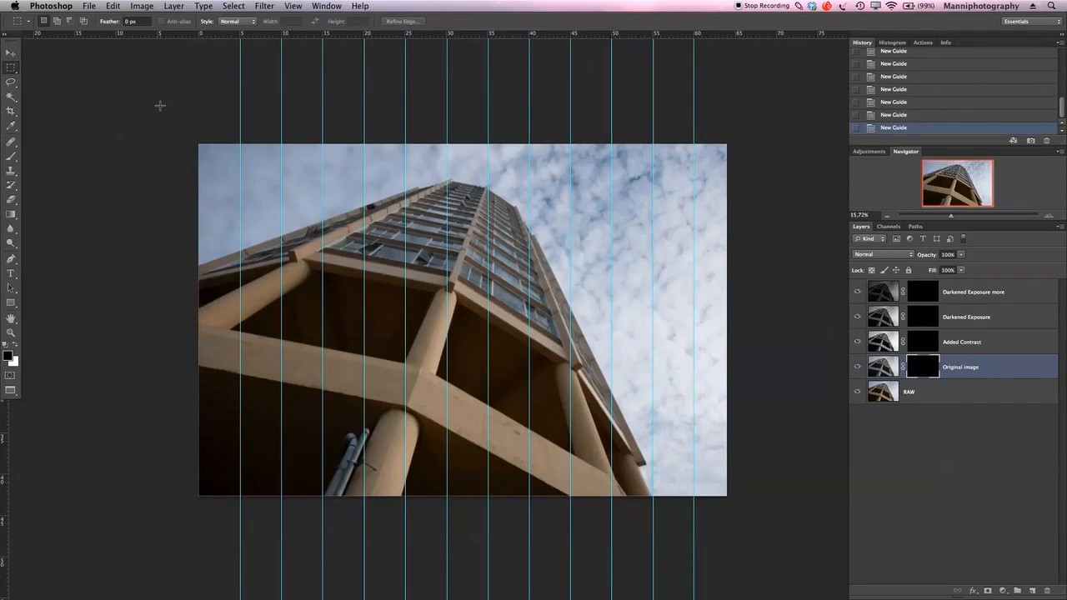
{"action": "left_click_drag", "start_coordinate": [155, 120], "coordinate": [227, 255]}
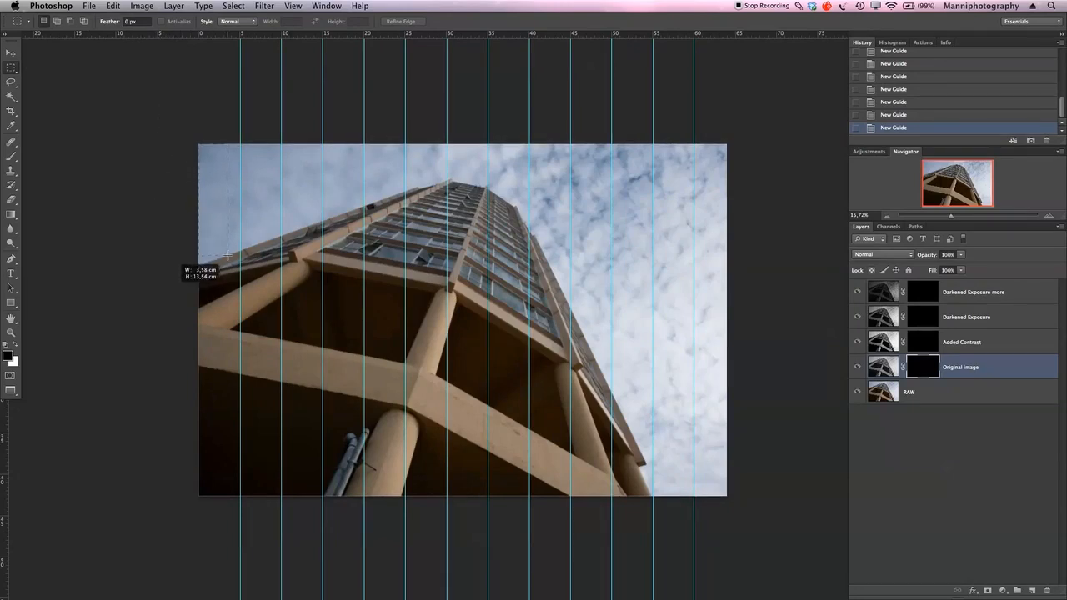
{"action": "left_click_drag", "start_coordinate": [250, 493], "coordinate": [242, 515]}
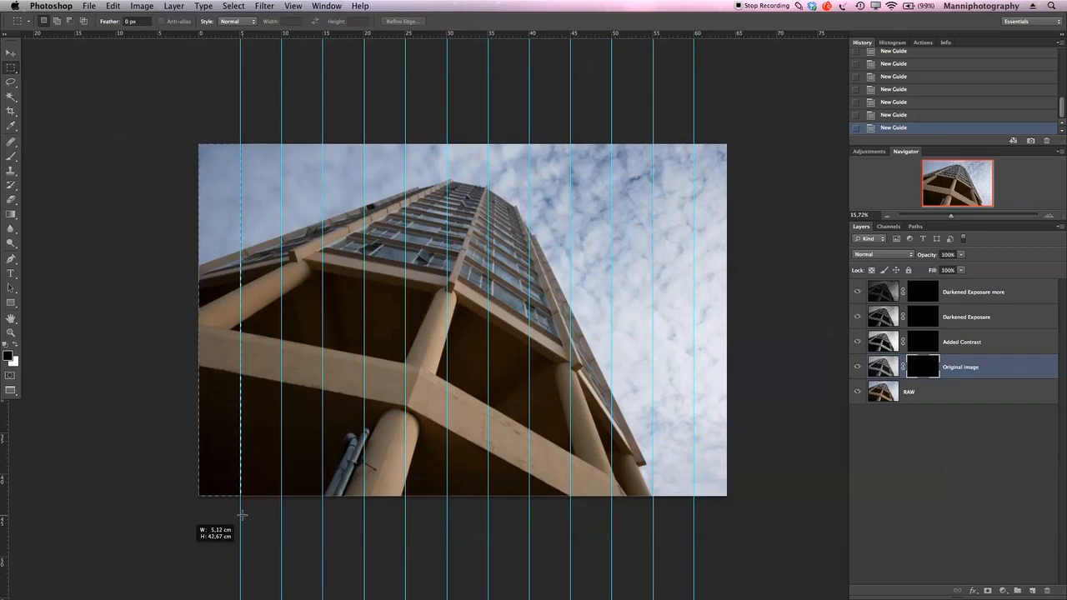
{"action": "left_click_drag", "start_coordinate": [242, 514], "coordinate": [240, 512]}
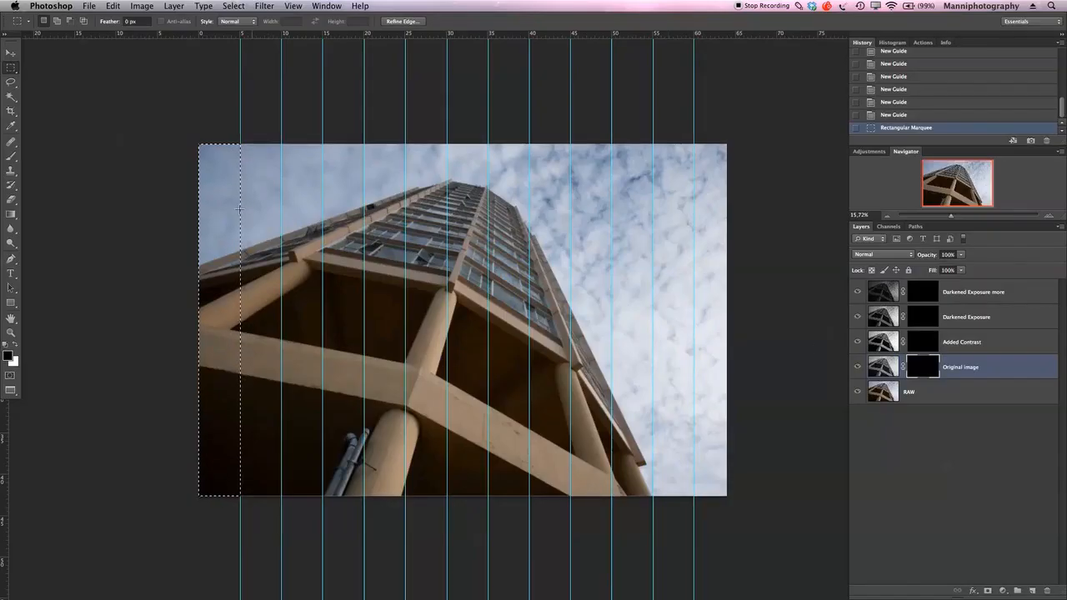
{"action": "key", "text": "BackSpace"}
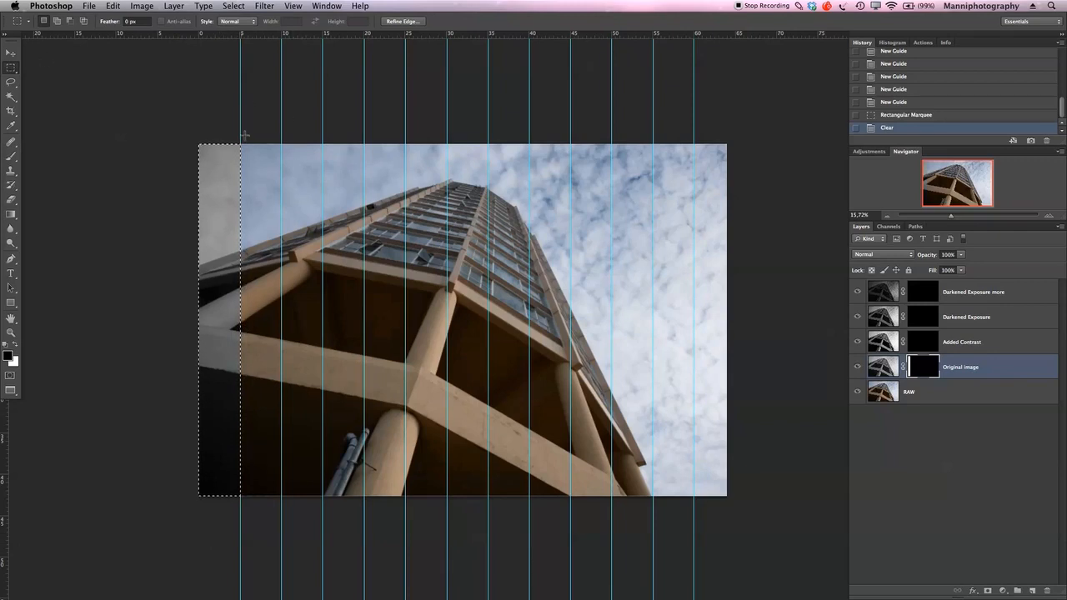
Select the full-height strip between the 5 cm and 10 cm guides and clear it to white on the Added Contrast mask
{"action": "left_click_drag", "start_coordinate": [286, 518], "coordinate": [279, 550]}
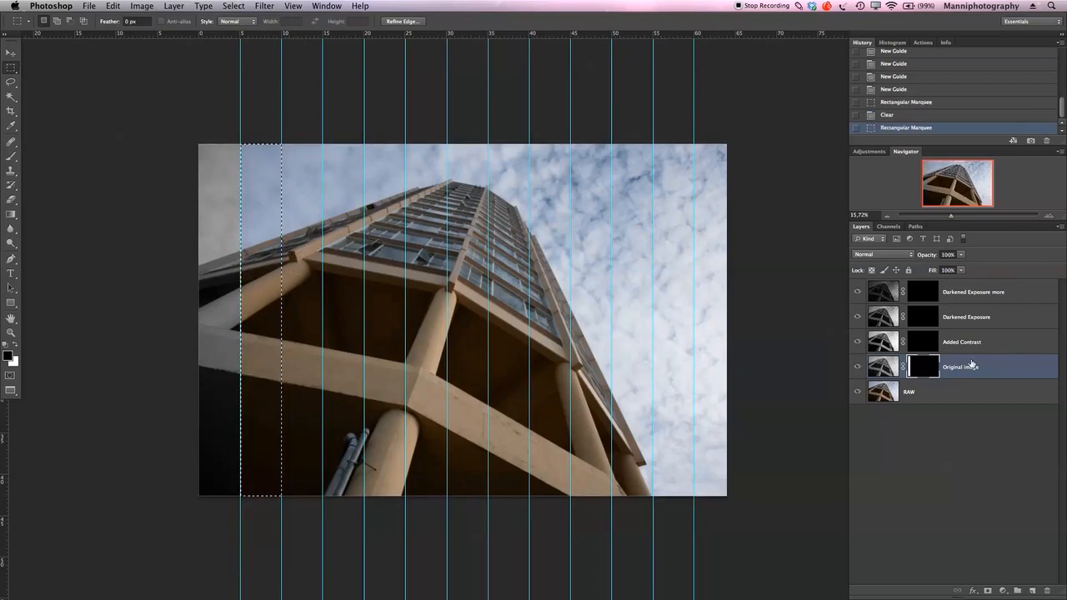
{"action": "left_click", "coordinate": [991, 345]}
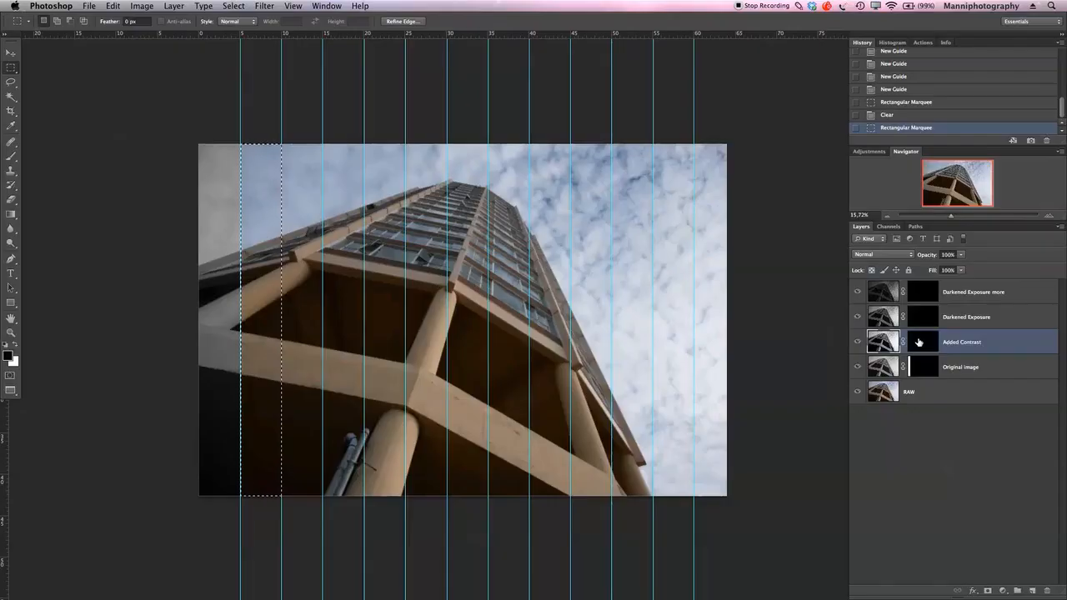
{"action": "left_click", "coordinate": [921, 342]}
{"action": "key", "text": "Delete"}
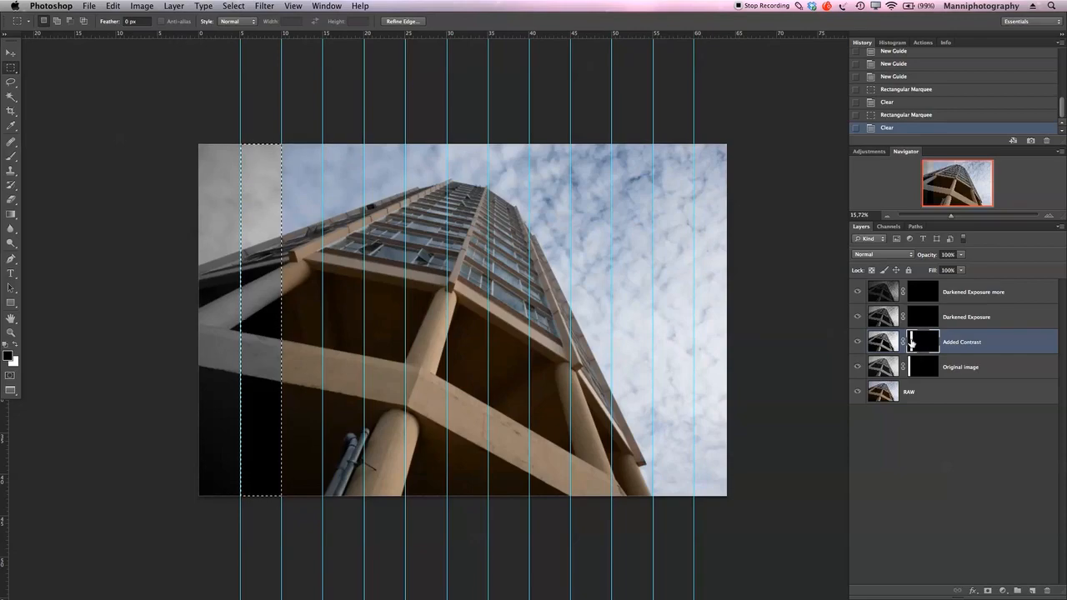
Select the full-height strip between the 10 cm and 15 cm guides, clear it to white on the Darkened Exposure mask, and deselect
{"action": "left_click", "coordinate": [911, 342]}
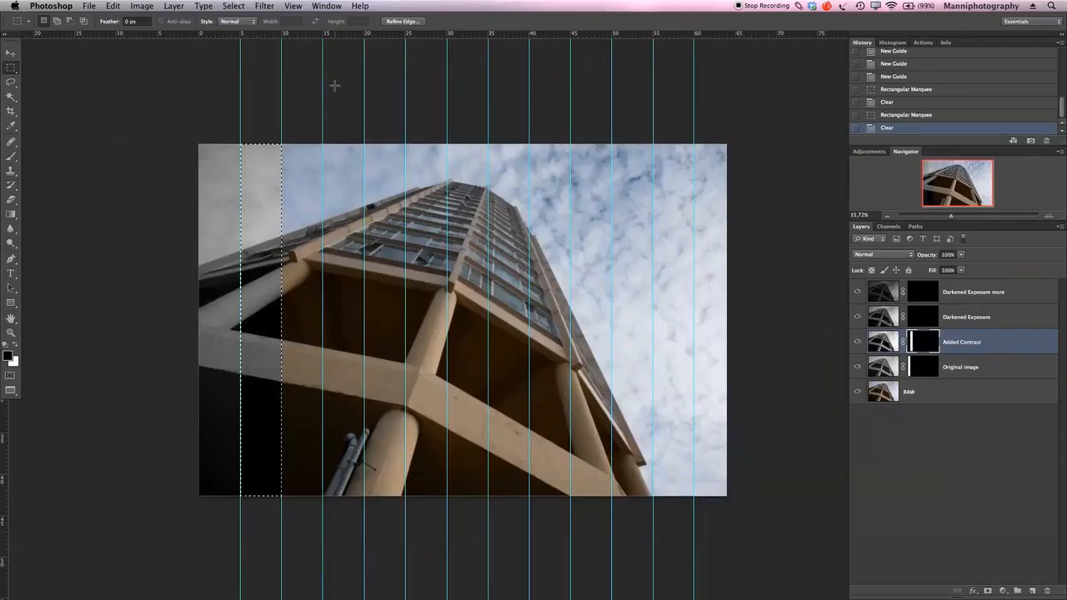
{"action": "key", "text": "super+d"}
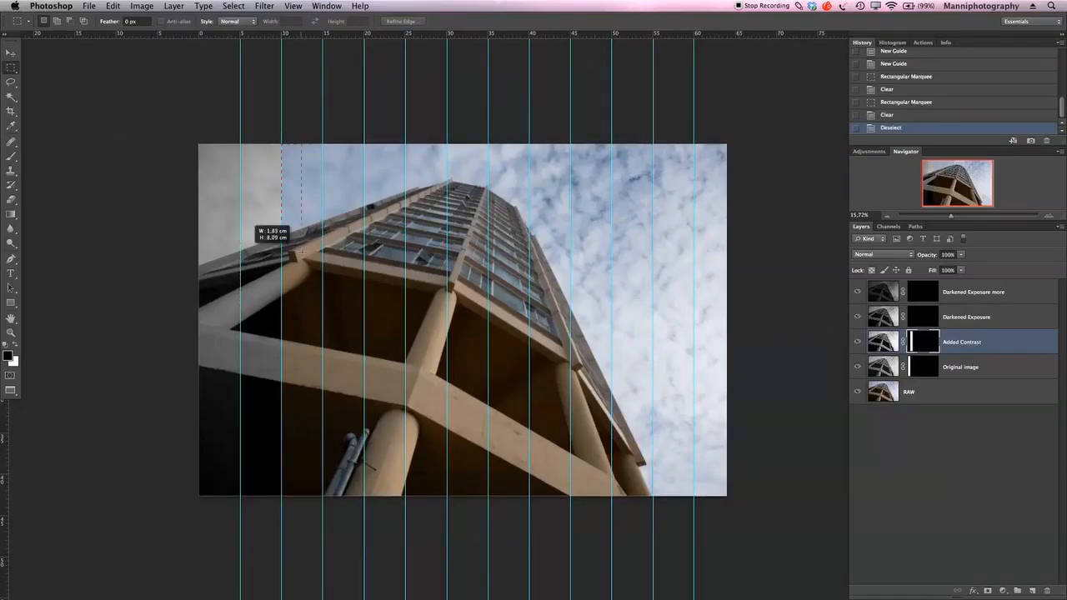
{"action": "left_click_drag", "start_coordinate": [318, 454], "coordinate": [322, 508]}
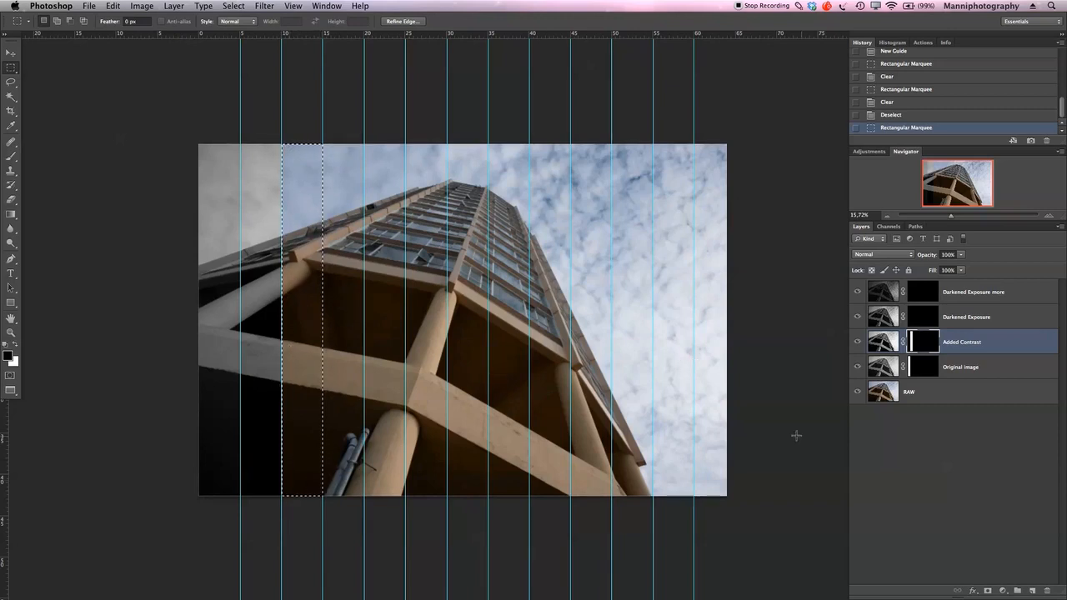
{"action": "left_click", "coordinate": [917, 320]}
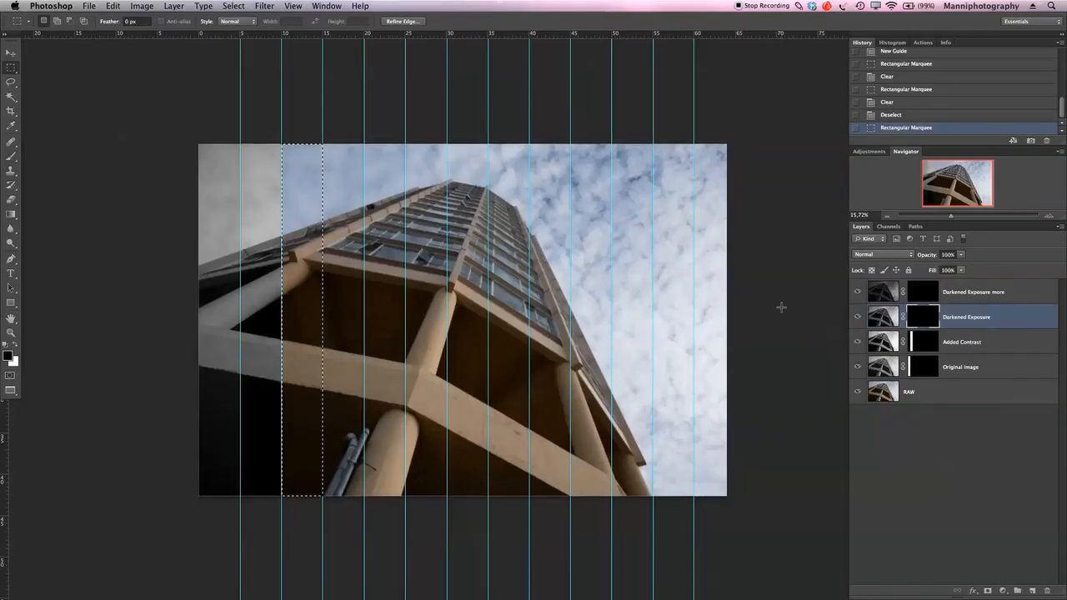
{"action": "key", "text": "BackSpace"}
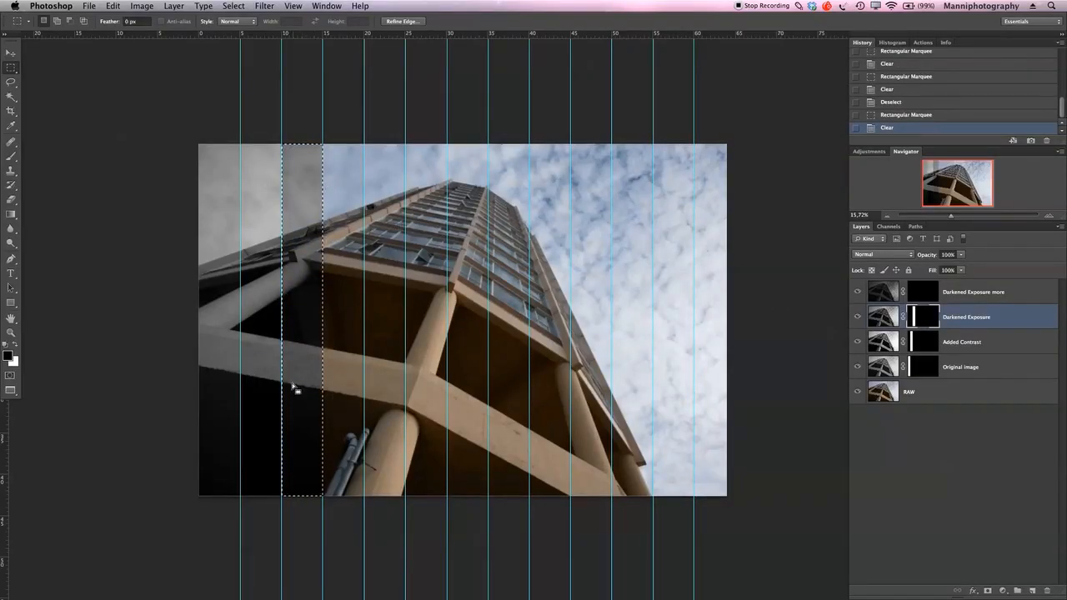
{"action": "left_click", "coordinate": [320, 133]}
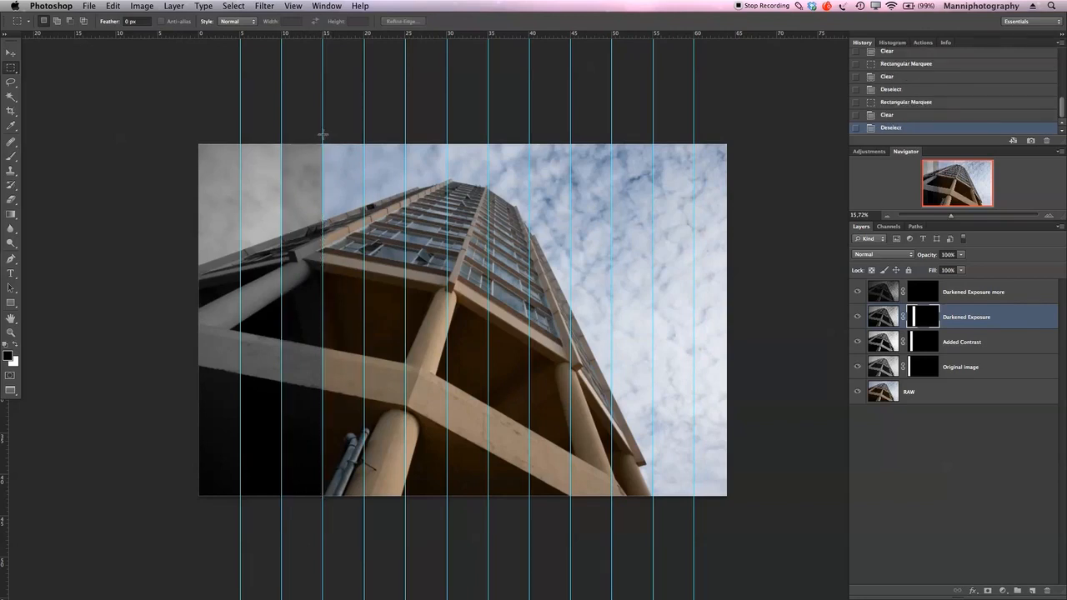
Select the full-height strip between the 15 cm and 20 cm guides, clear it to white on the Darkened Exposure more mask, and deselect
{"action": "left_click_drag", "start_coordinate": [368, 506], "coordinate": [364, 510]}
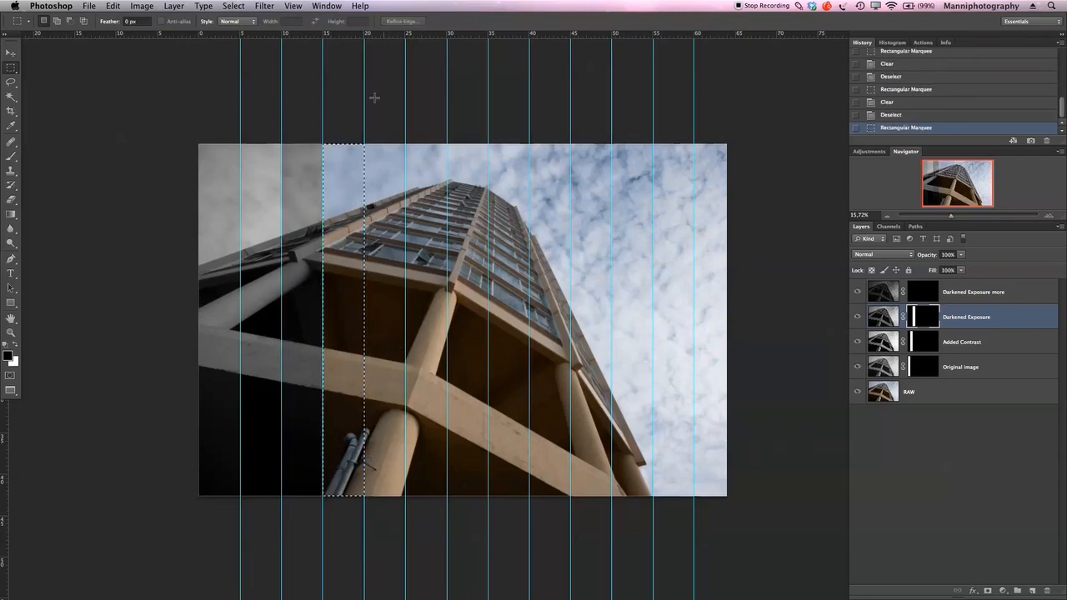
{"action": "left_click", "coordinate": [932, 294]}
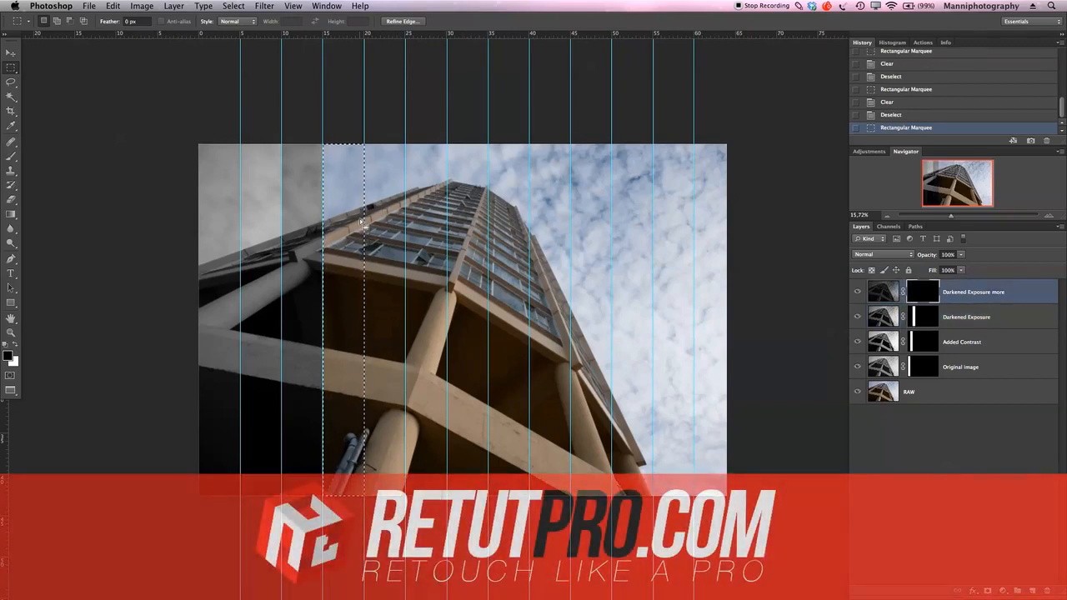
{"action": "key", "text": "Delete"}
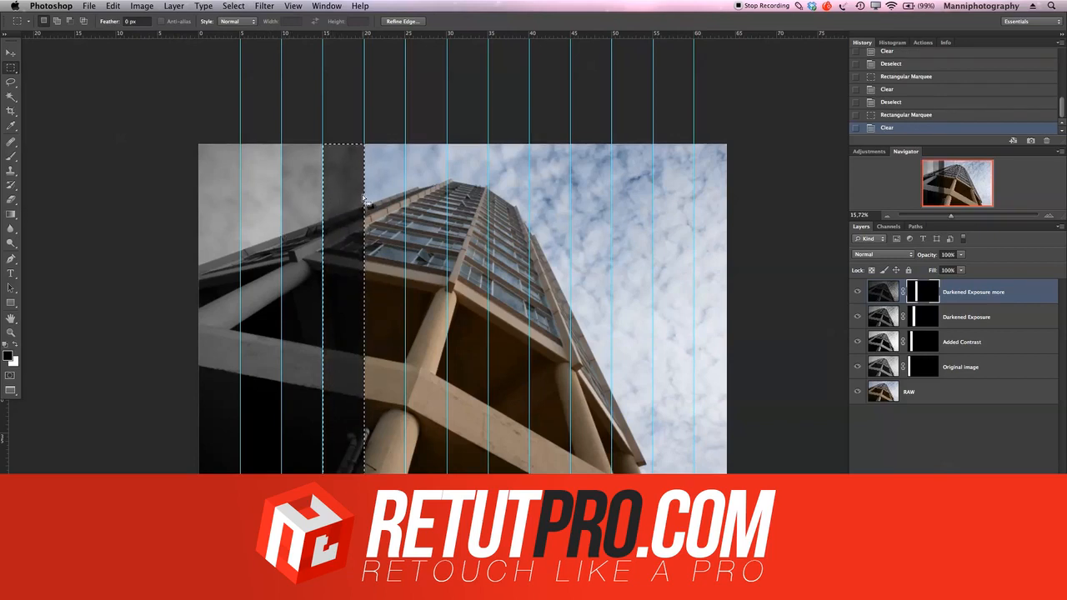
{"action": "left_click", "coordinate": [356, 149]}
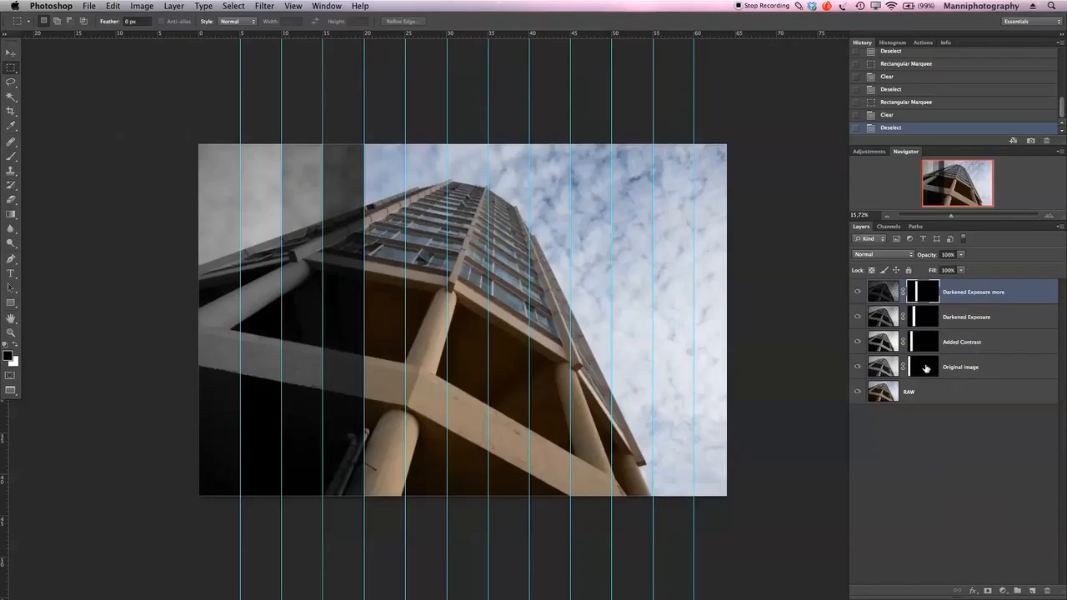
Select the full-height strip between the 20 cm and 25 cm guides and clear it to white on the Original image mask
{"action": "left_click", "coordinate": [919, 365]}
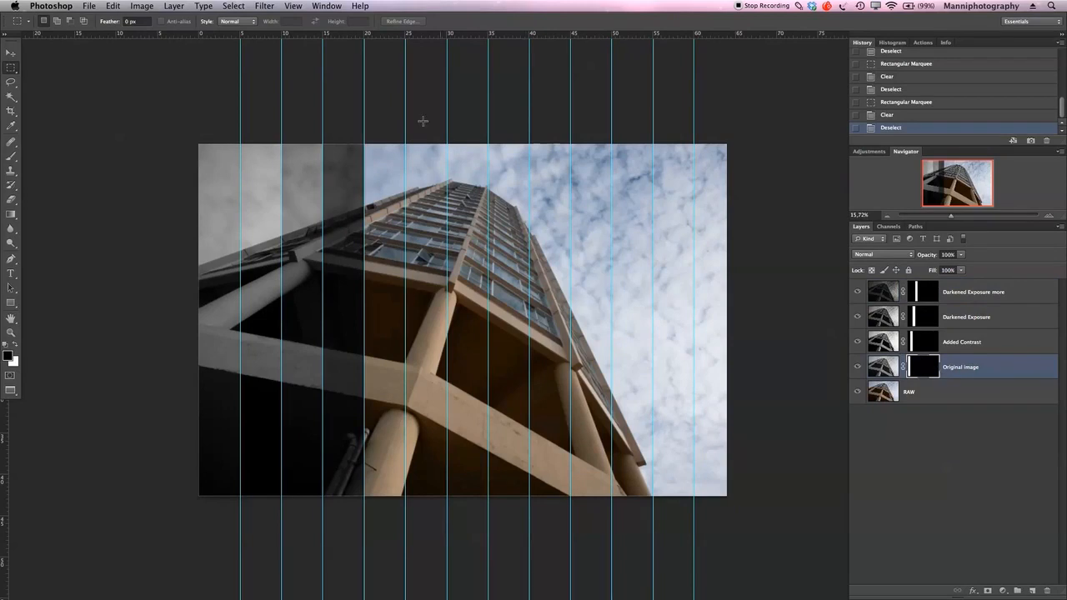
{"action": "left_click_drag", "start_coordinate": [364, 139], "coordinate": [406, 498]}
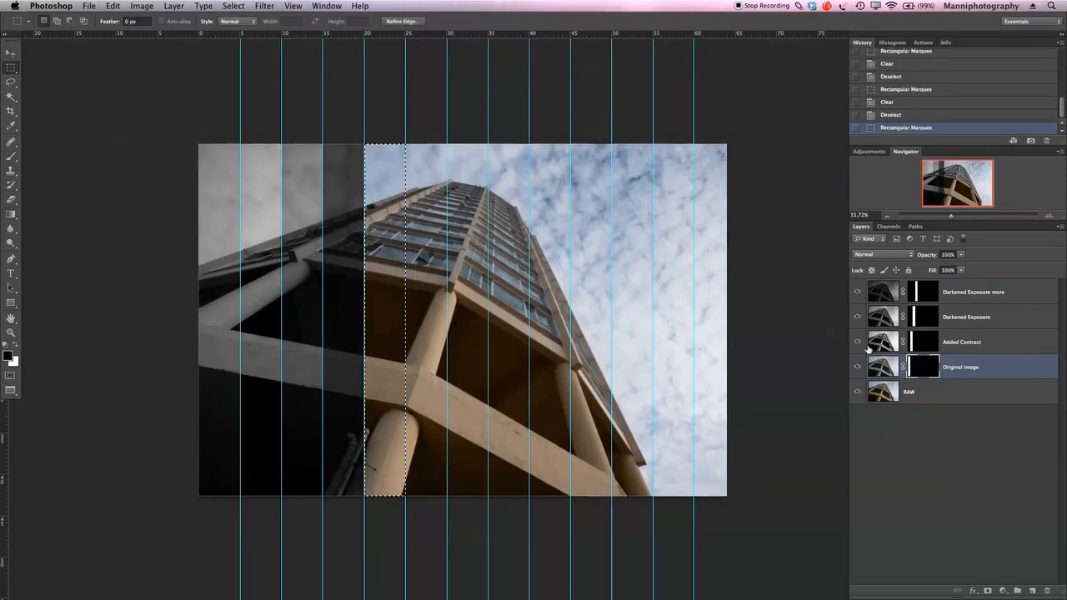
{"action": "key", "text": "BackSpace"}
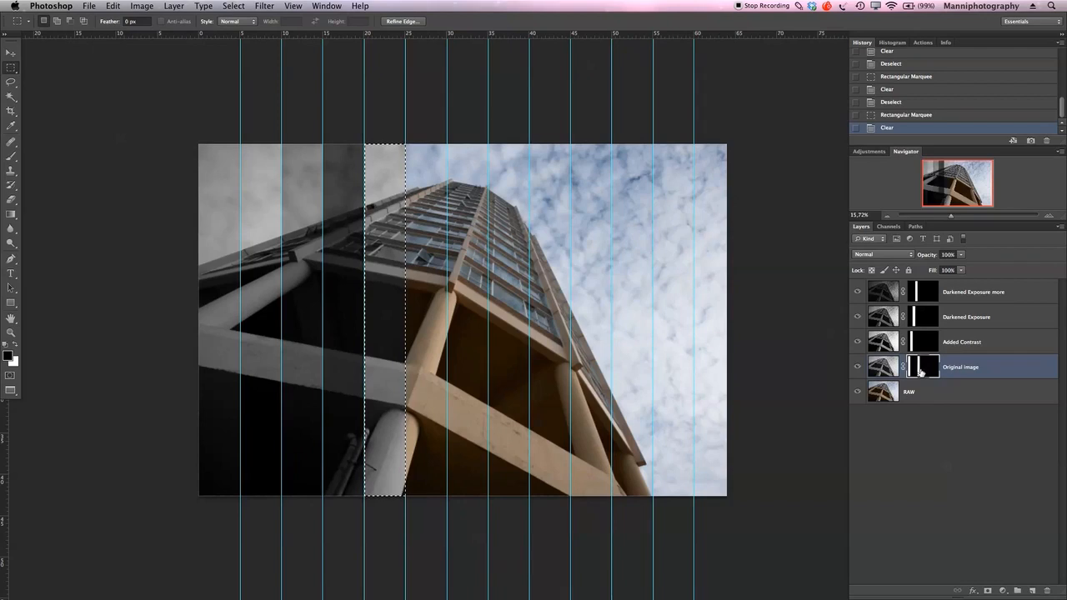
Select the full-height strip between the 25 cm and 30 cm guides and clear it to white on the Added Contrast mask
{"action": "left_click", "coordinate": [926, 345]}
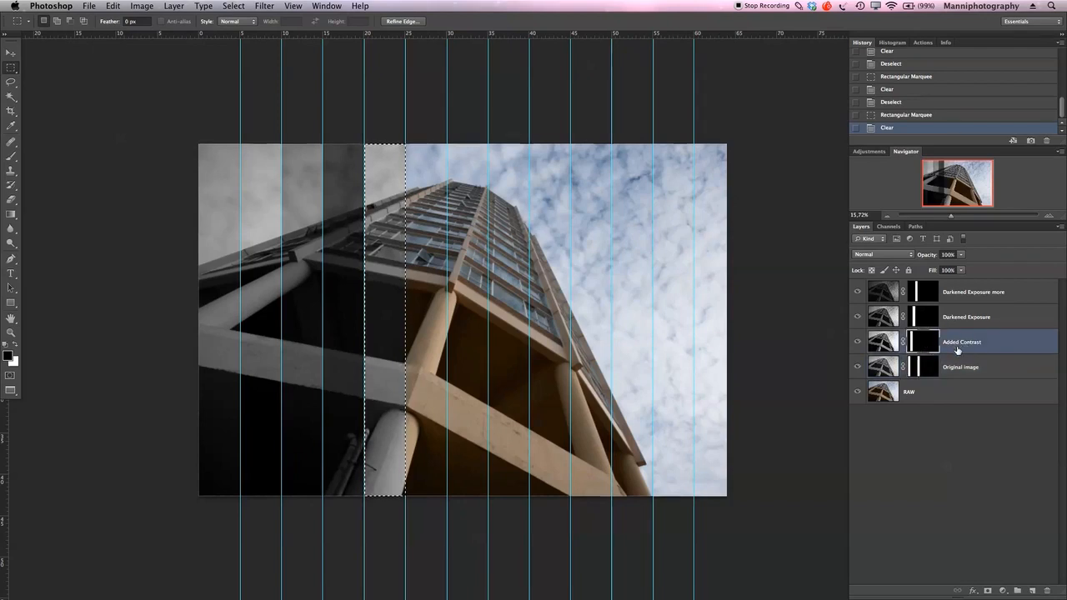
{"action": "key", "text": "super+d"}
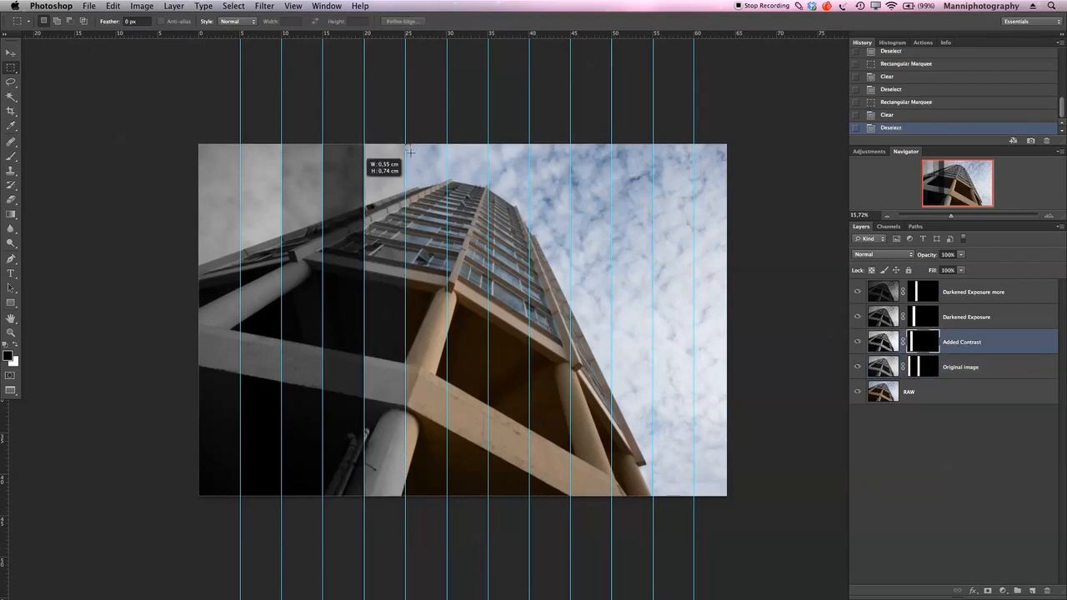
{"action": "left_click_drag", "start_coordinate": [428, 365], "coordinate": [448, 541]}
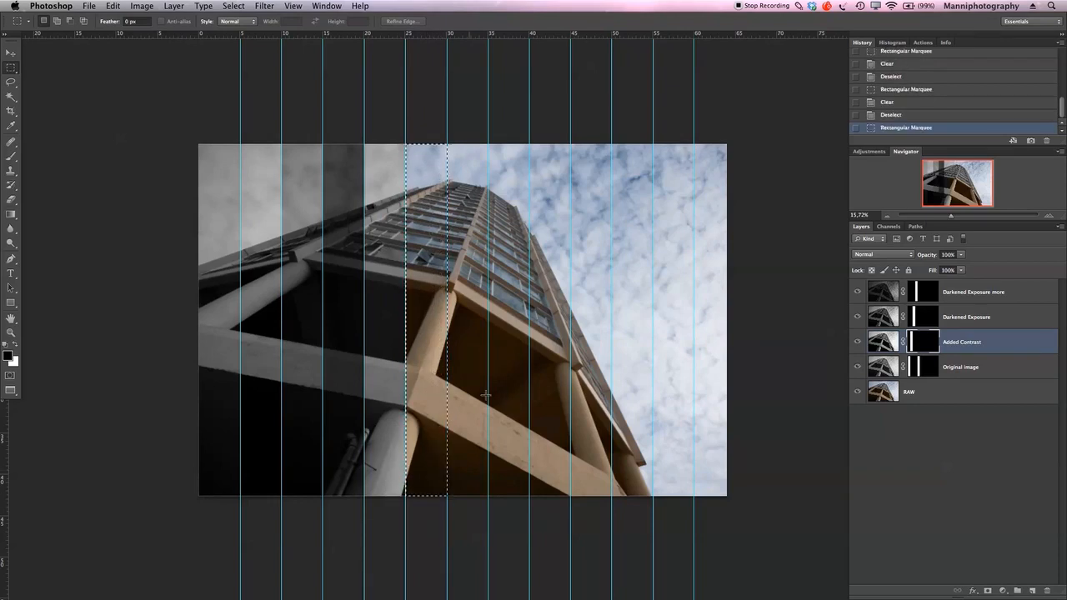
{"action": "key", "text": "BackSpace"}
Select the full-height strip between the 30 cm and 35 cm guides and clear it to white on the Darkened Exposure mask
{"action": "left_click", "coordinate": [959, 325]}
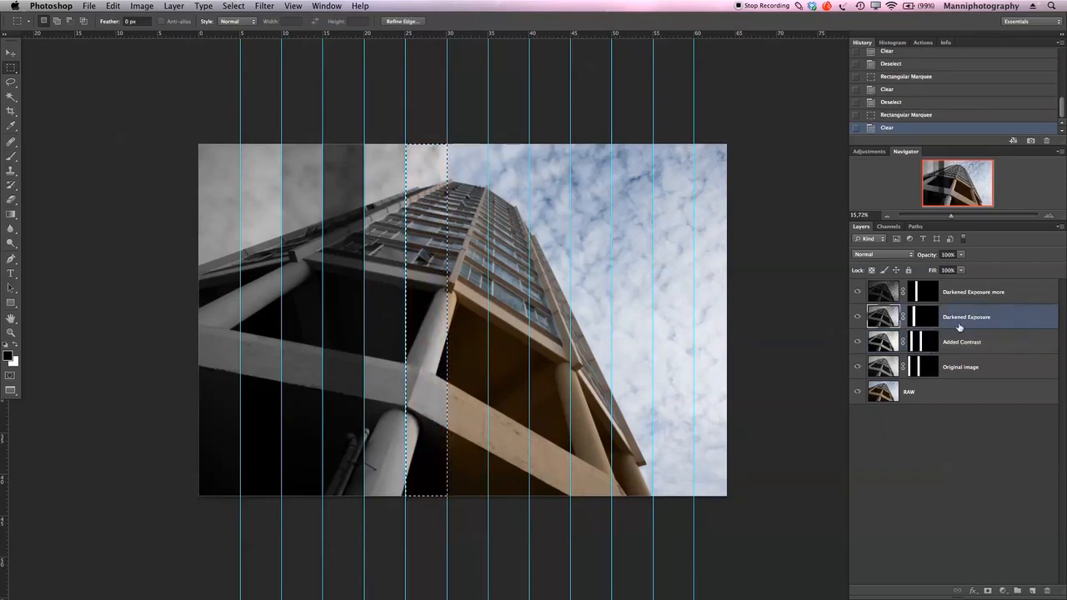
{"action": "left_click", "coordinate": [923, 317]}
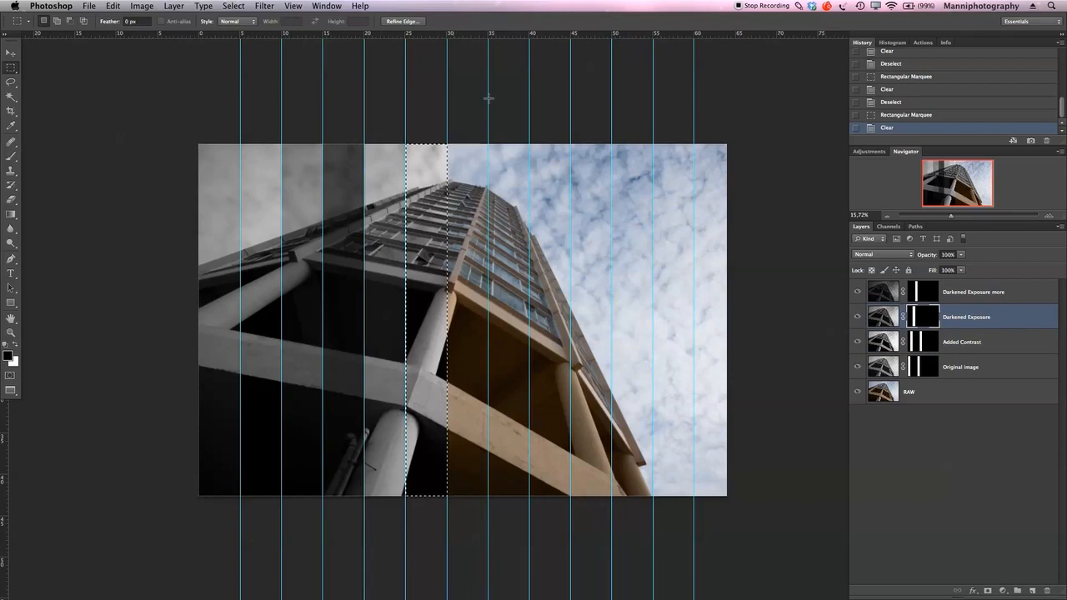
{"action": "left_click_drag", "start_coordinate": [448, 128], "coordinate": [489, 550]}
{"action": "key", "text": "BackSpace"}
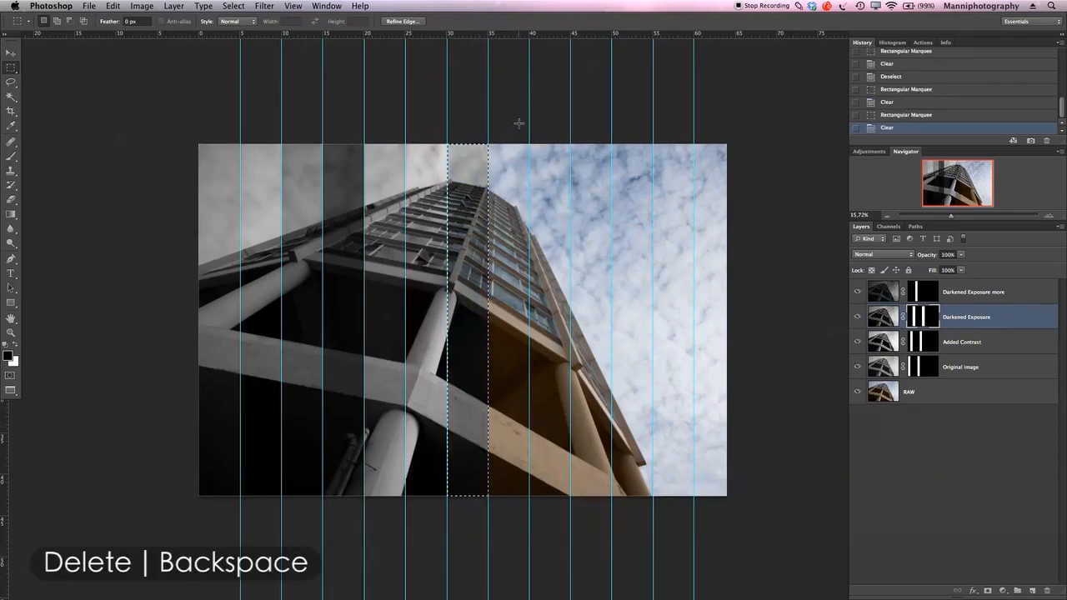
Select the full-height strip between the 35 cm and 40 cm guides, clear it to white on the Darkened Exposure more mask, and deselect
{"action": "left_click", "coordinate": [969, 293]}
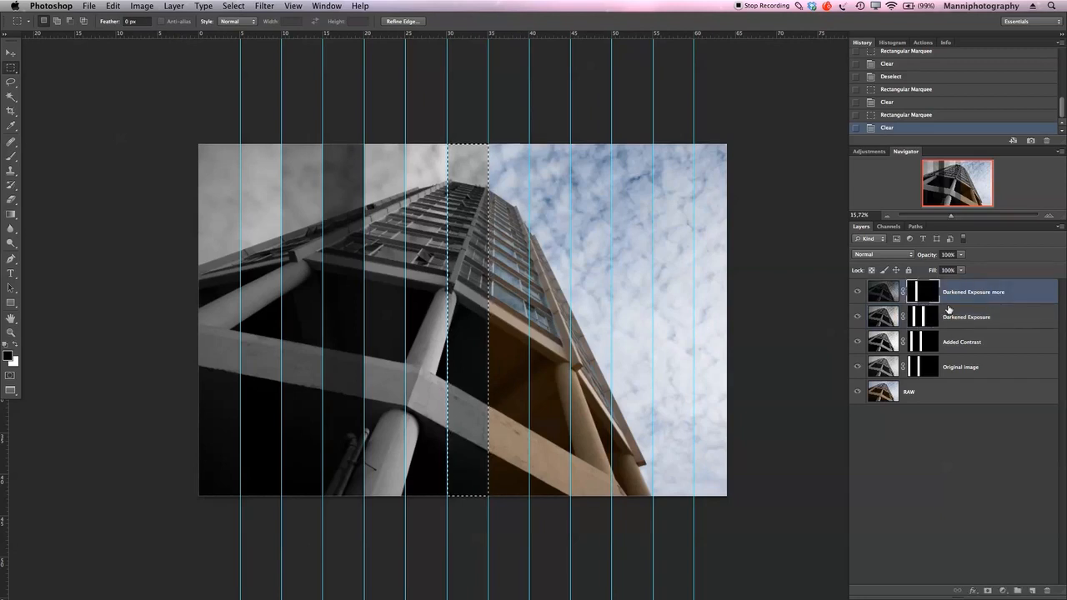
{"action": "key", "text": "ctrl+d"}
{"action": "left_click_drag", "start_coordinate": [487, 132], "coordinate": [531, 505]}
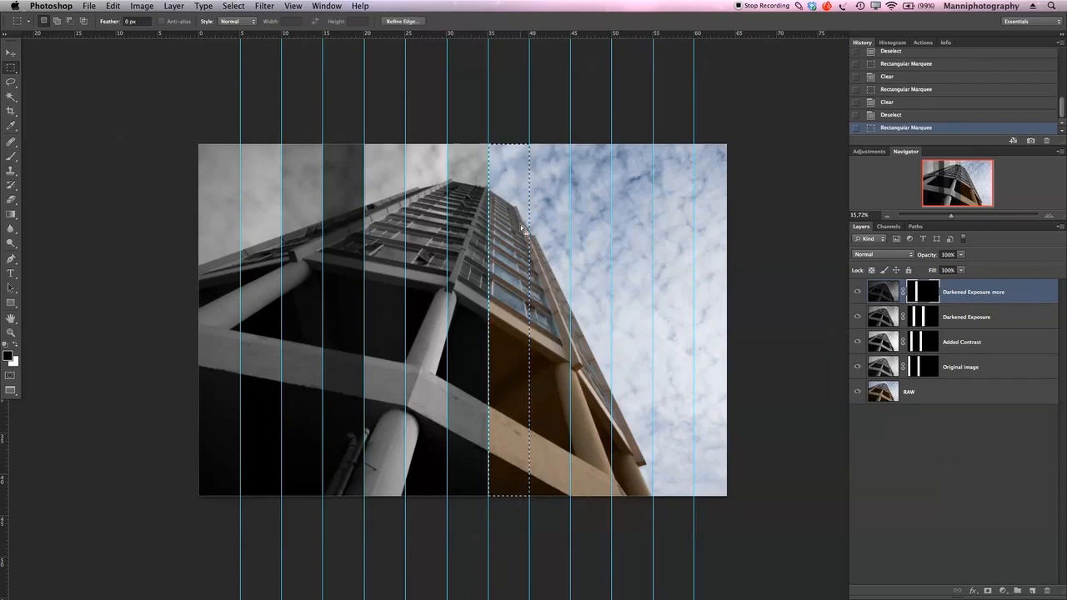
{"action": "key", "text": "BackSpace"}
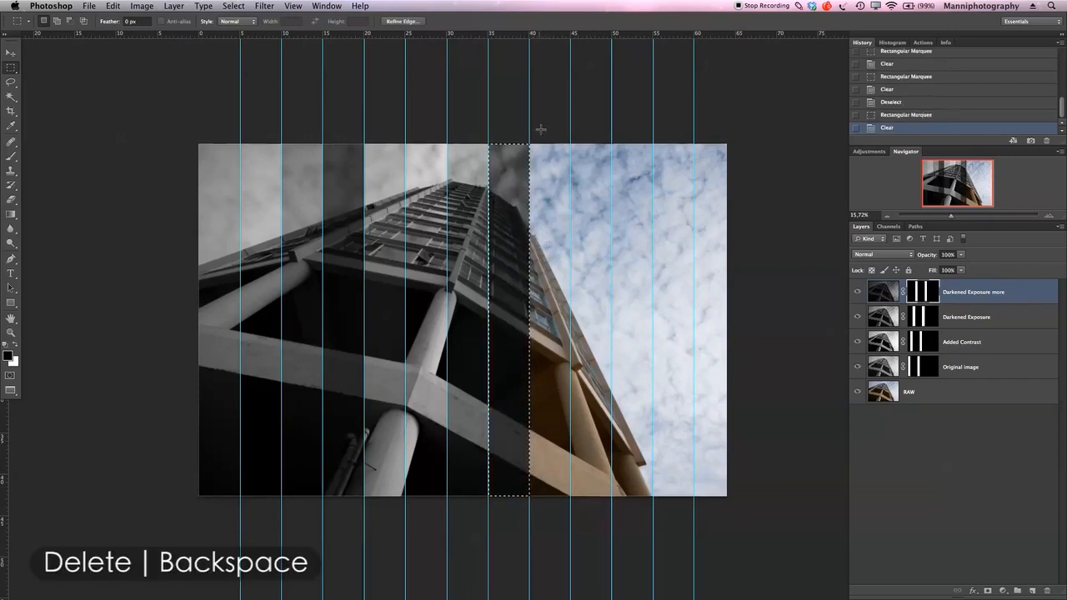
{"action": "key", "text": "cmd+d"}
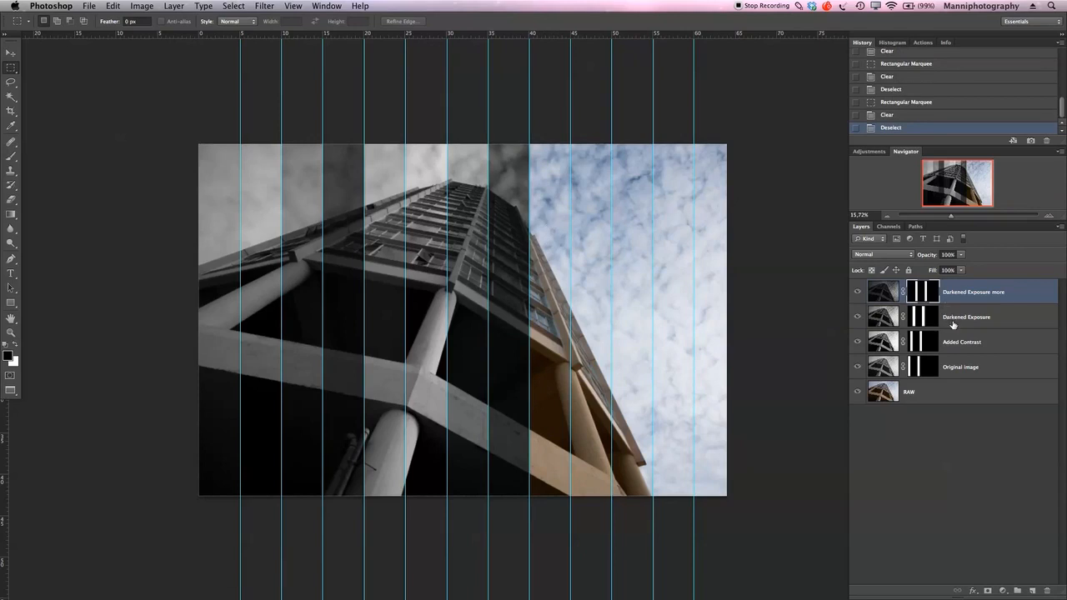
Select the full-height strip between the 40 cm and 45 cm guides and clear it to white on the Original image mask
{"action": "left_click", "coordinate": [931, 369]}
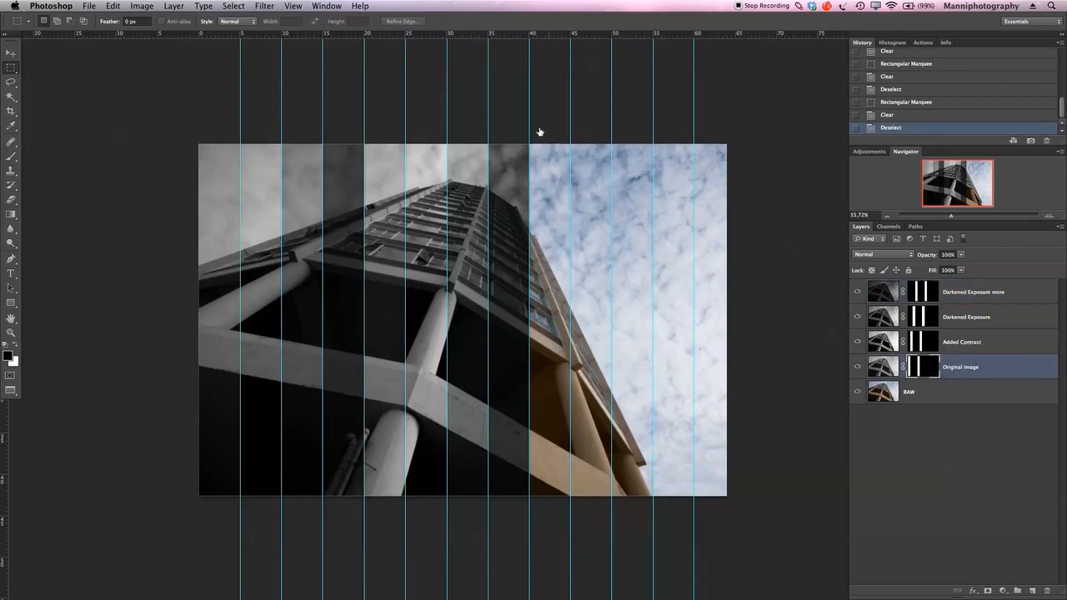
{"action": "left_click_drag", "start_coordinate": [529, 130], "coordinate": [575, 547]}
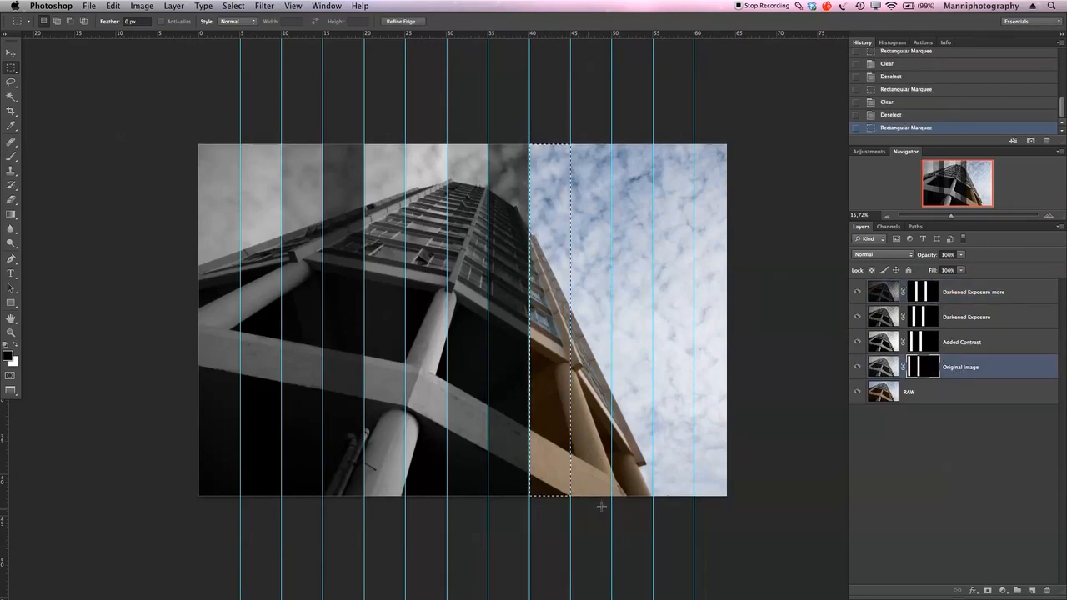
{"action": "key", "text": "BackSpace"}
Select the full-height strip between the 45 cm and 50 cm guides and clear it to white on the Added Contrast mask
{"action": "left_click", "coordinate": [940, 341]}
{"action": "left_click_drag", "start_coordinate": [570, 143], "coordinate": [611, 498]}
{"action": "key", "text": "BackSpace"}
Select the full-height strip between the 50 cm and 55 cm guides and clear it to white on the Darkened Exposure mask
{"action": "left_click", "coordinate": [964, 318]}
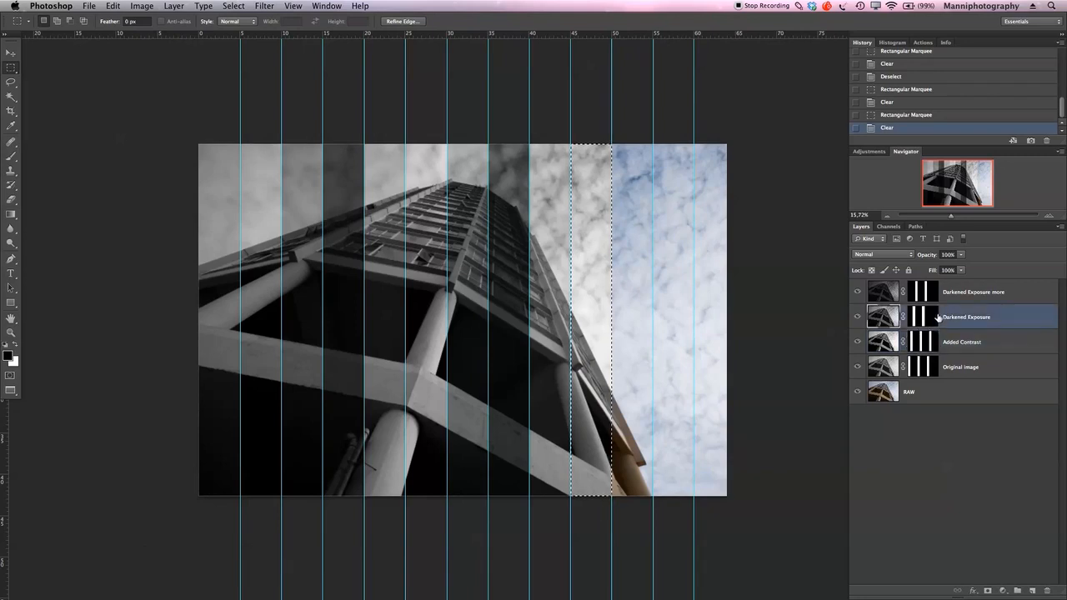
{"action": "left_click_drag", "start_coordinate": [612, 144], "coordinate": [649, 577]}
{"action": "key", "text": "BackSpace"}
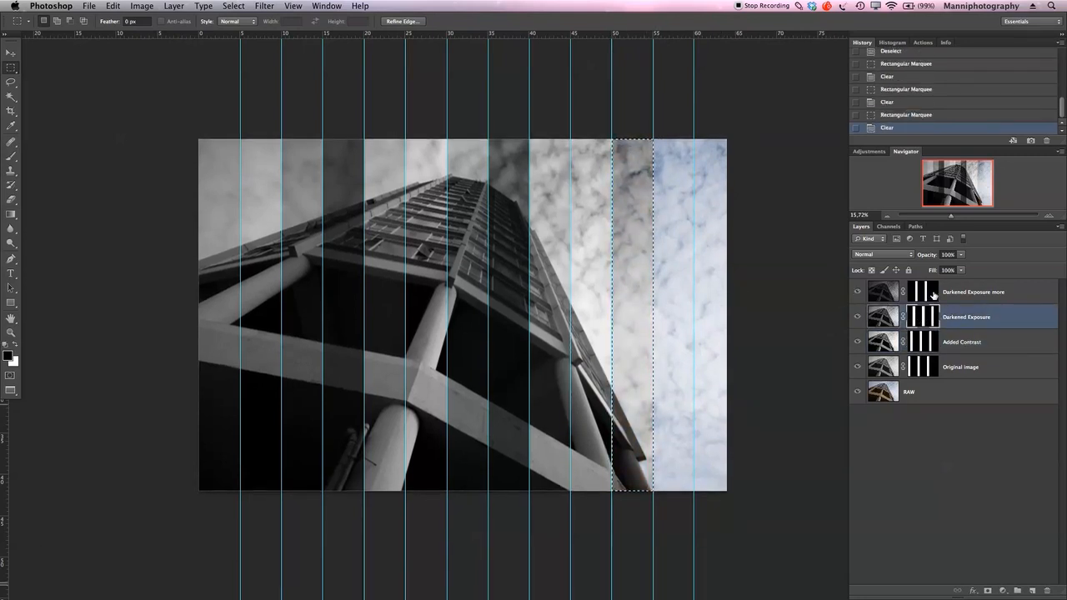
Select the full-height strip between the 55 cm and 60 cm guides, clear it to white on the Darkened Exposure more mask, and deselect
{"action": "left_click", "coordinate": [935, 294]}
{"action": "left_click_drag", "start_coordinate": [652, 140], "coordinate": [692, 524]}
{"action": "key", "text": "BackSpace"}
{"action": "left_click", "coordinate": [768, 371]}
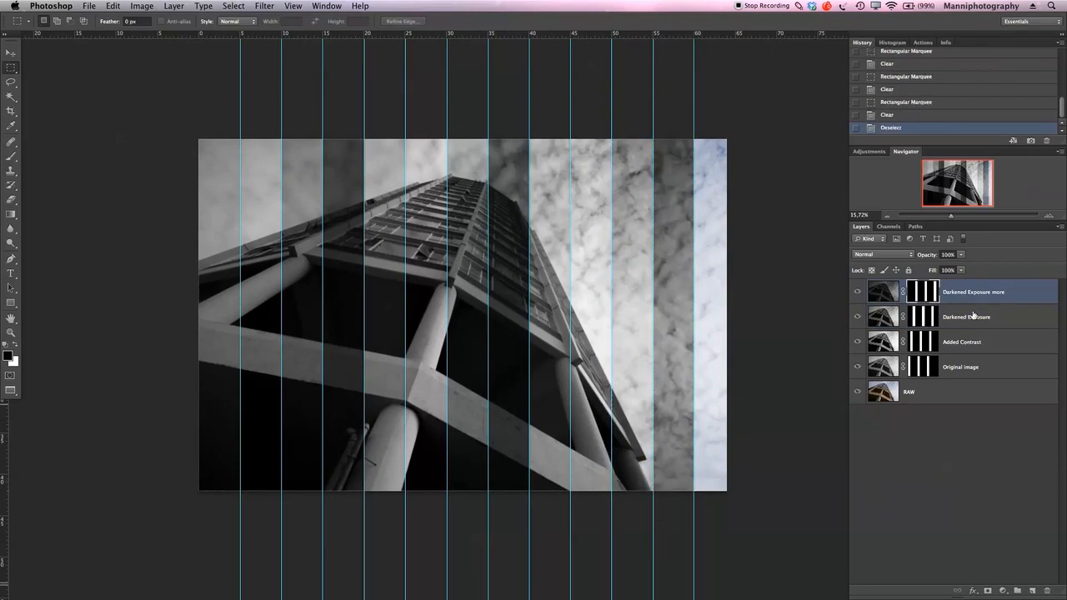
Clear the strip from the 60 cm guide to the image's right edge to white on the Original image mask, deselect, and remove all guides
{"action": "left_click", "coordinate": [934, 369]}
{"action": "left_click_drag", "start_coordinate": [746, 119], "coordinate": [695, 517]}
{"action": "key", "text": "BackSpace"}
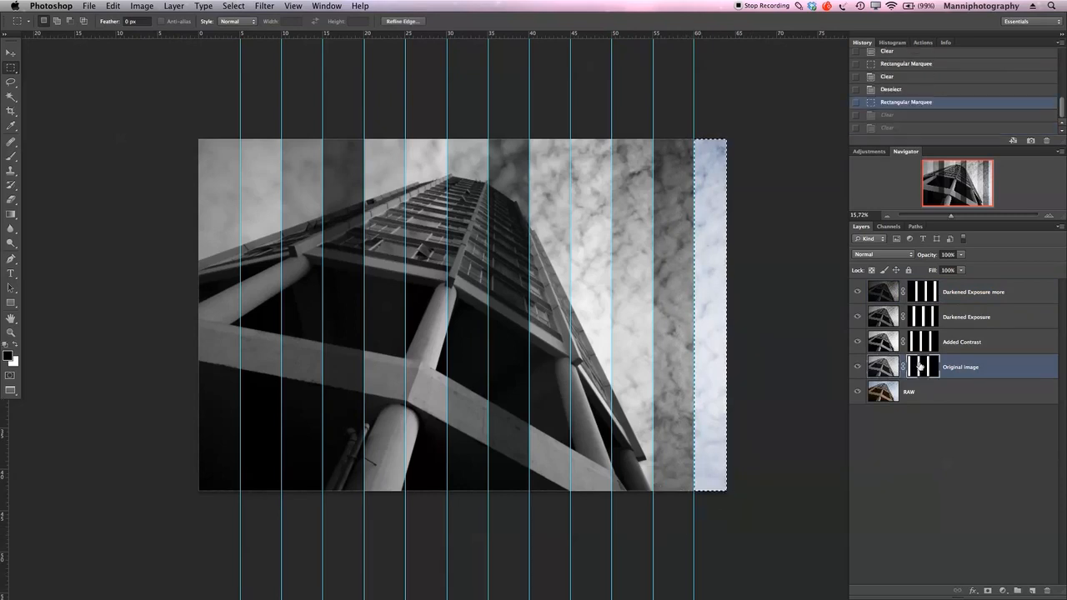
{"action": "key", "text": "super+d"}
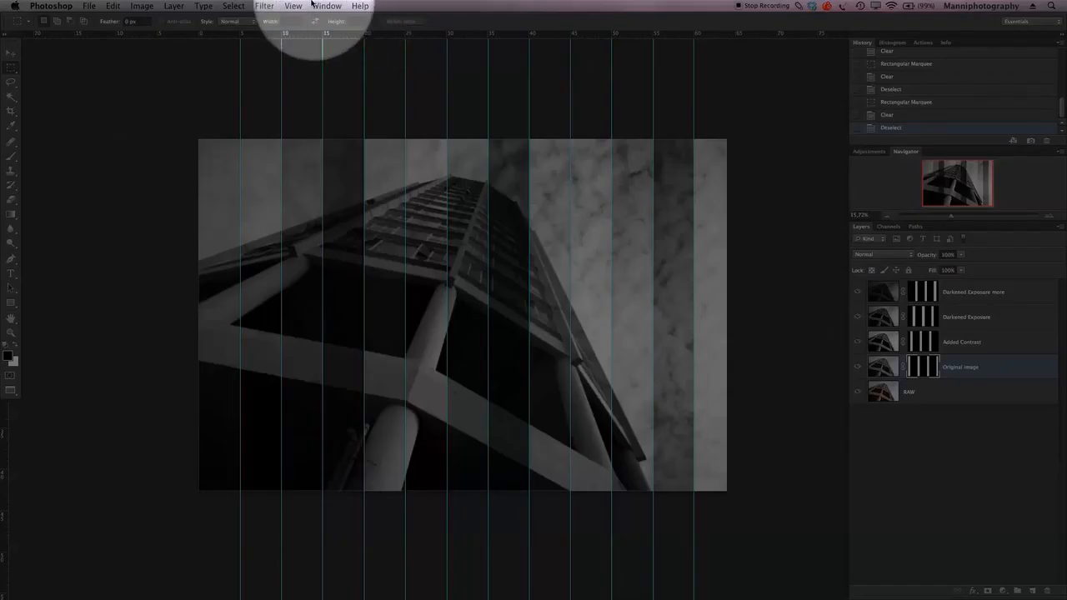
{"action": "left_click", "coordinate": [293, 6]}
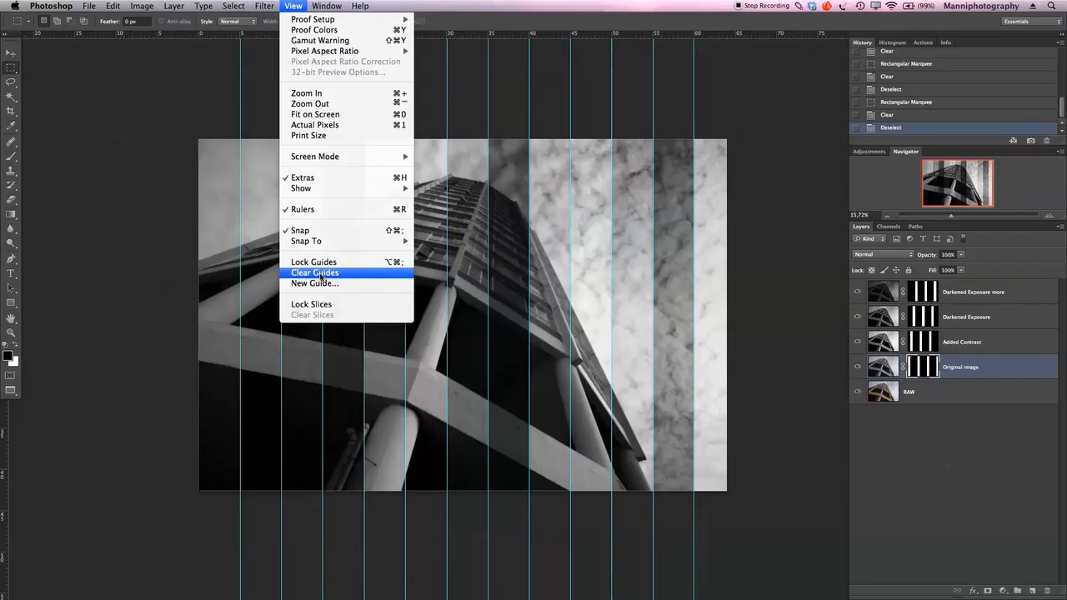
{"action": "left_click", "coordinate": [317, 272]}
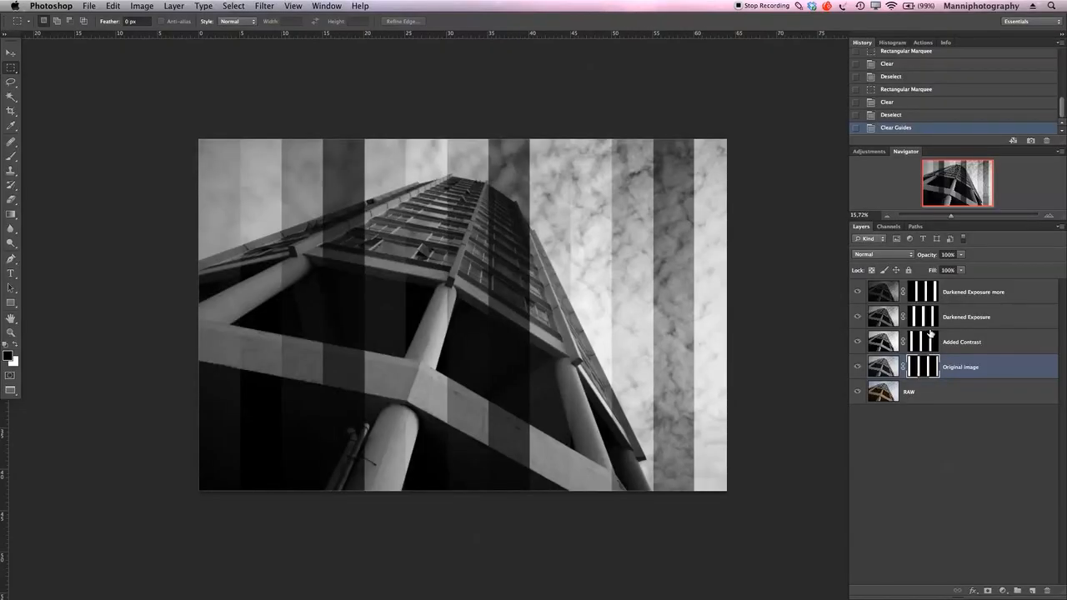
Group the four masked layers from Original image to Darkened Exposure more and name the group Masking
{"action": "left_click", "coordinate": [994, 344], "text": "shift"}
{"action": "left_click", "coordinate": [992, 318], "text": "shift"}
{"action": "left_click", "coordinate": [997, 300], "text": "shift"}
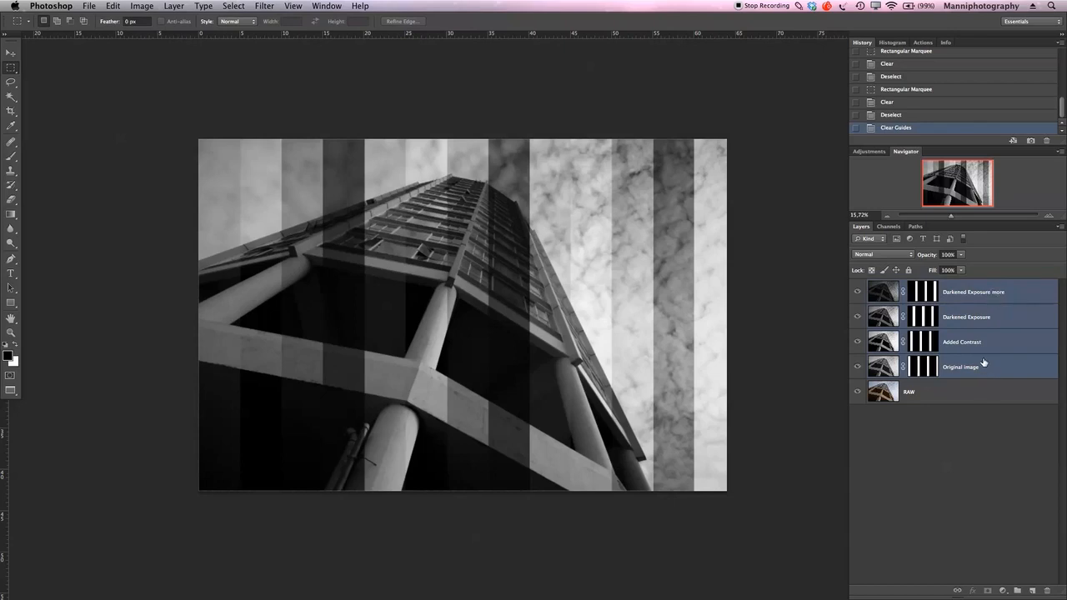
{"action": "key", "text": "super+g"}
{"action": "double_click", "coordinate": [897, 286]}
{"action": "key", "text": "BackSpace"}
{"action": "type", "text": "Masking"}
{"action": "key", "text": "Return"}
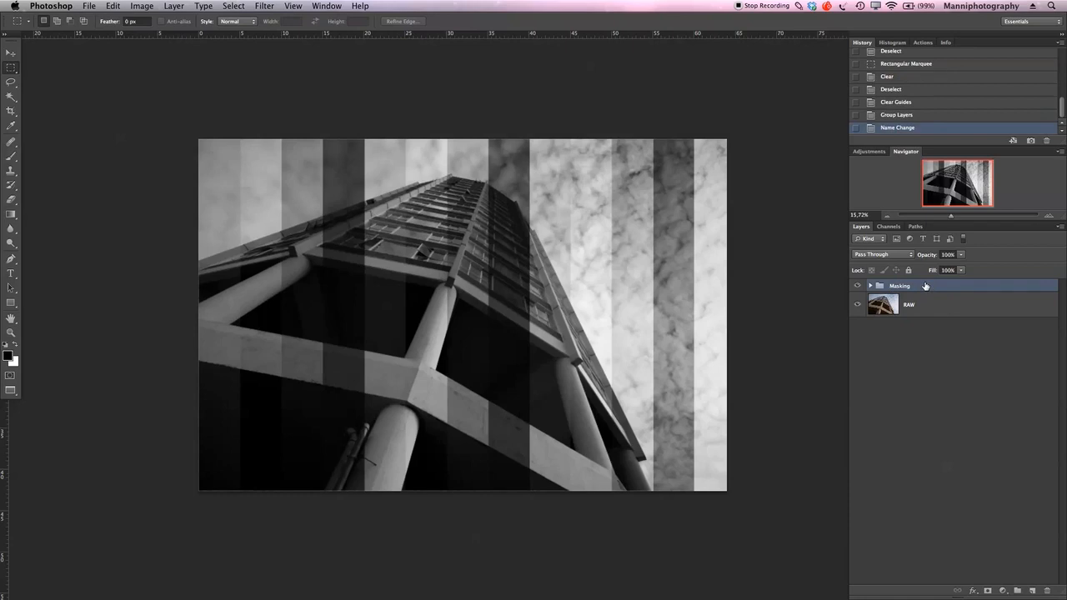
Stamp all visible layers into a new merged layer on top and hide the Masking group and the RAW layer
{"action": "key", "text": "super+alt+shift+e"}
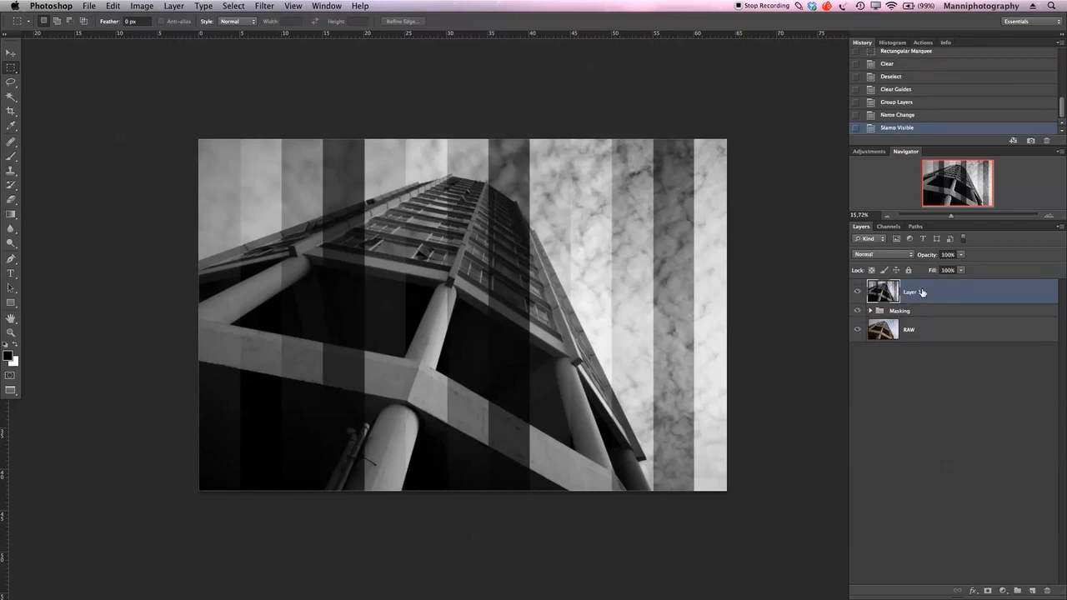
{"action": "left_click", "coordinate": [857, 310]}
{"action": "left_click", "coordinate": [857, 330]}
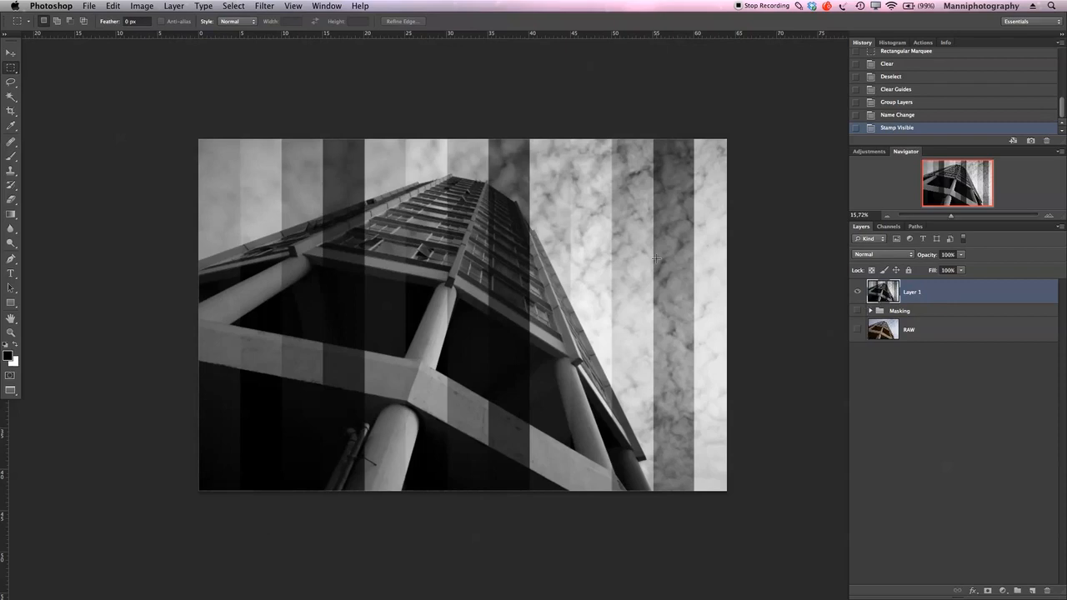